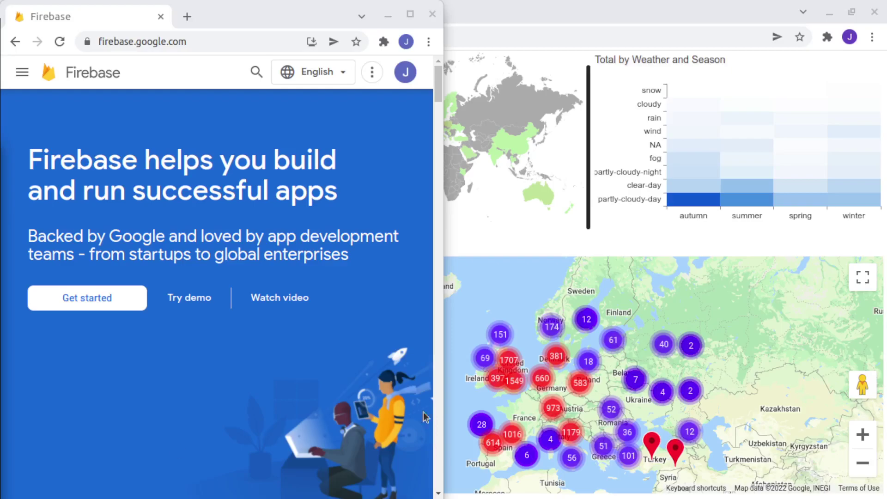
Step: Bring the Flickr Photos editor, with its Gender, Daytime and Season cards, in front of Firebase
{"action": "left_click", "coordinate": [549, 235]}
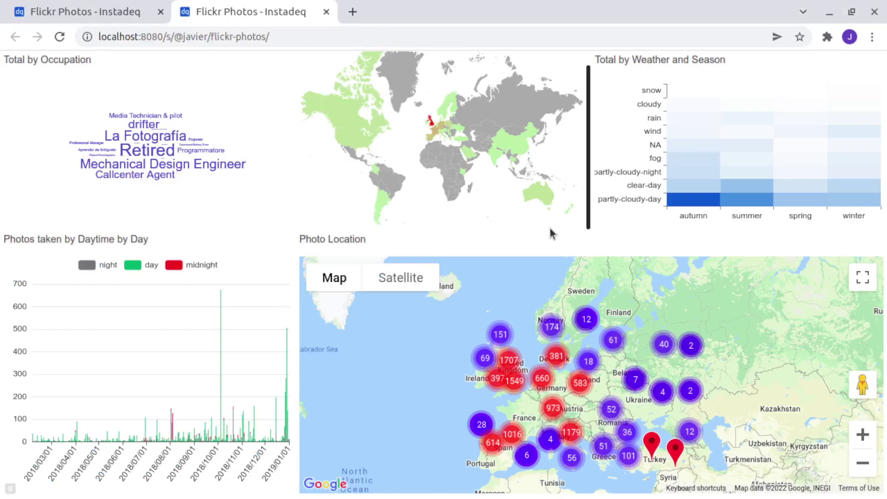
{"action": "mouse_move", "coordinate": [141, 158]}
Step: Create a new deck titled 'Explore and Visualize data from Firebase'
{"action": "left_click", "coordinate": [111, 18]}
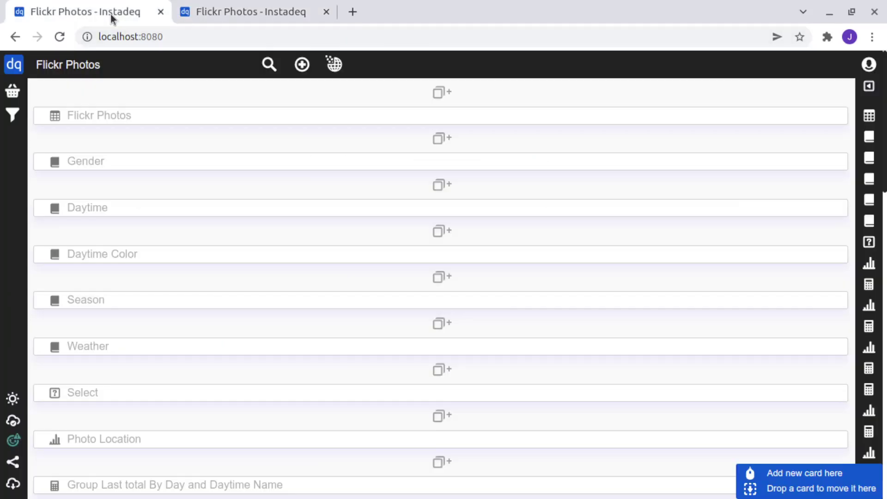
{"action": "left_click", "coordinate": [305, 65]}
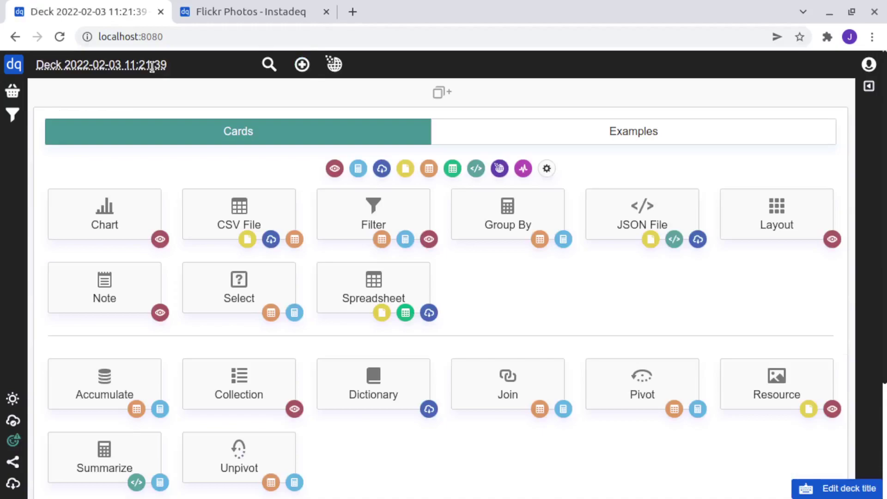
{"action": "left_click", "coordinate": [152, 66]}
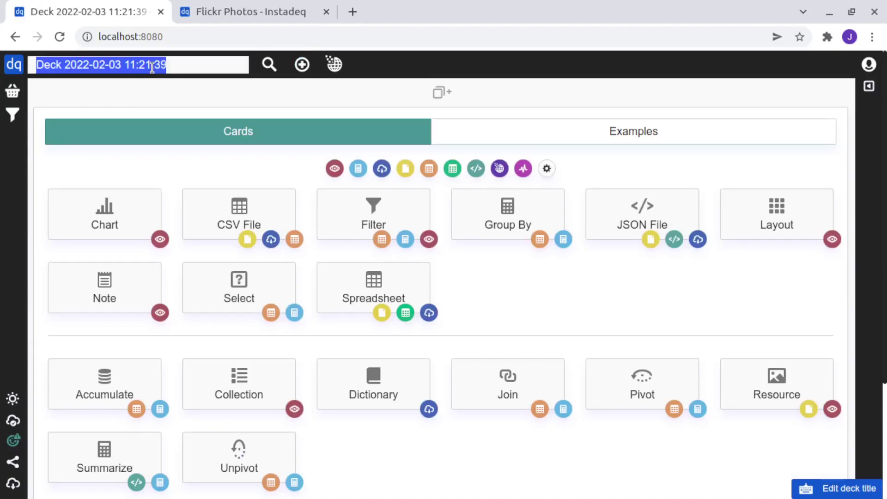
{"action": "type", "text": "Explore and Visualize data from Firebase"}
{"action": "key", "text": "Return"}
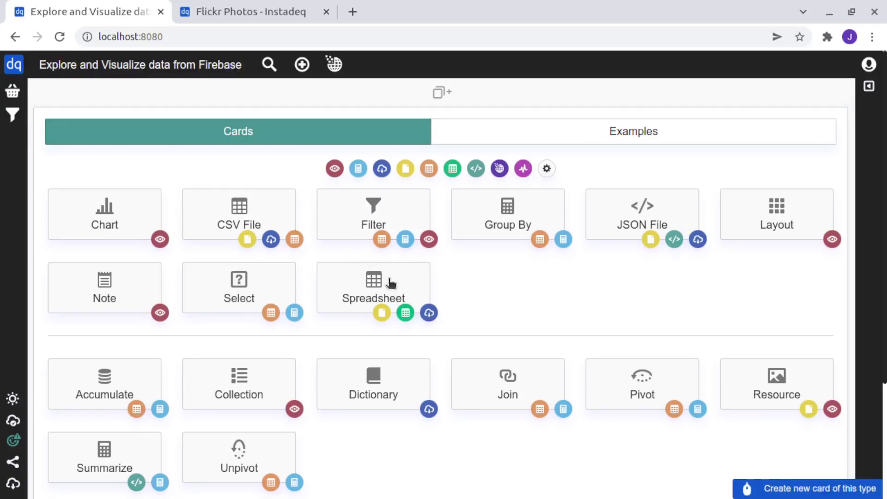
Step: Add an empty Firebase card from the Cards palette, then switch to the Firebase console window
{"action": "scroll", "coordinate": [339, 382], "scroll_direction": "down", "scroll_amount": 3}
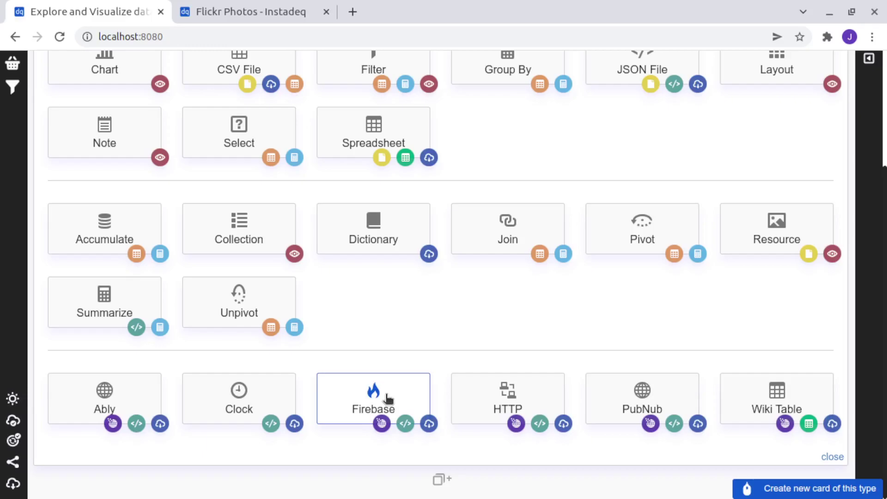
{"action": "left_click", "coordinate": [387, 398]}
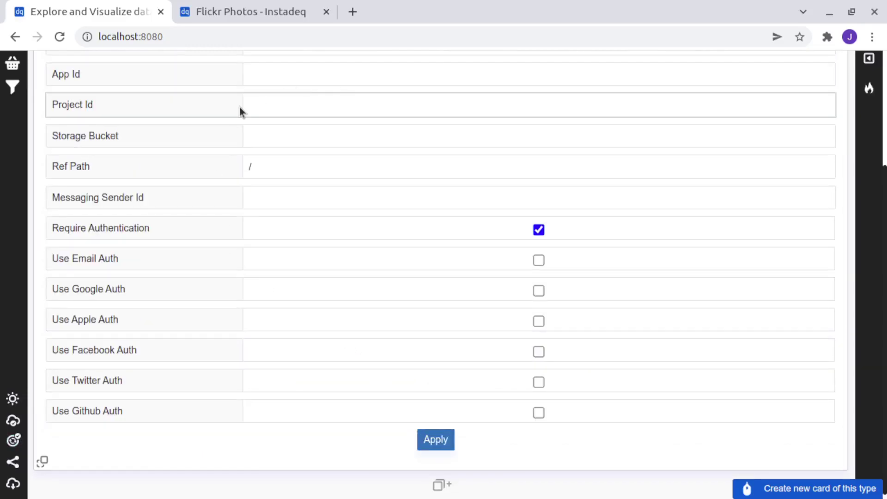
{"action": "scroll", "coordinate": [239, 106], "scroll_direction": "up", "scroll_amount": 3}
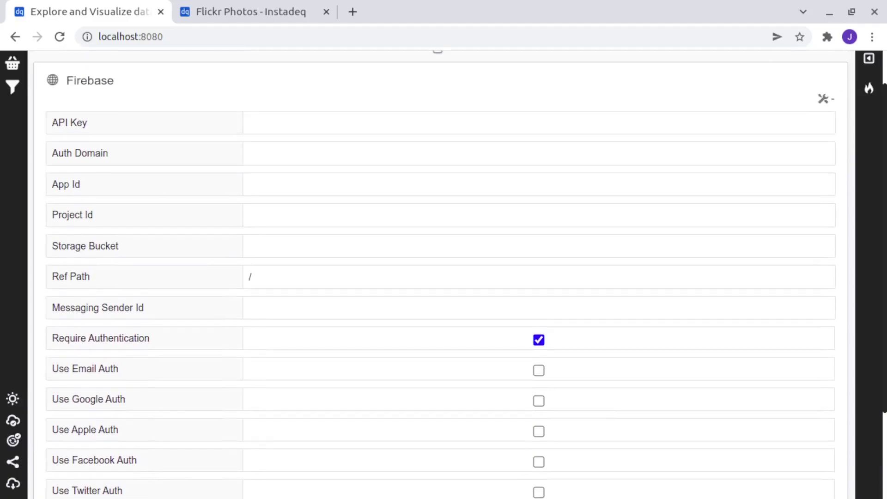
{"action": "key", "text": "alt+Tab"}
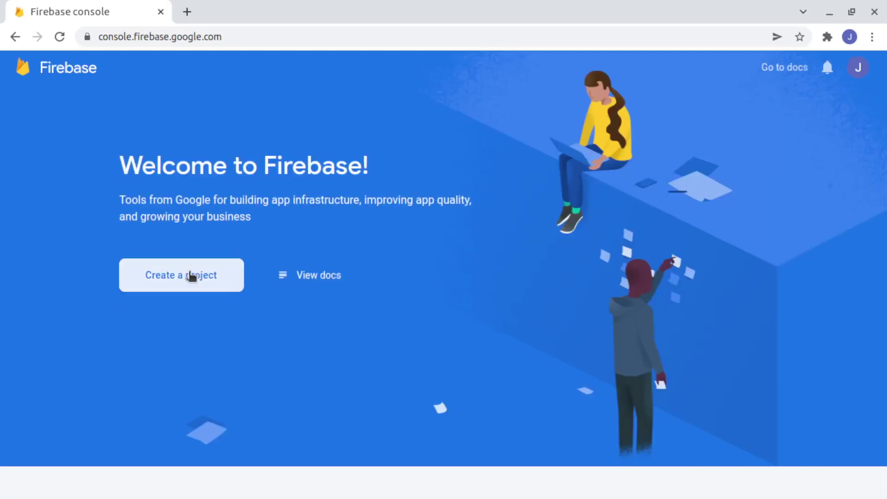
Step: Create the Firebase project 'Flickr-Photos' with Google Analytics disabled
{"action": "left_click", "coordinate": [191, 276]}
{"action": "type", "text": "Flickr-"}
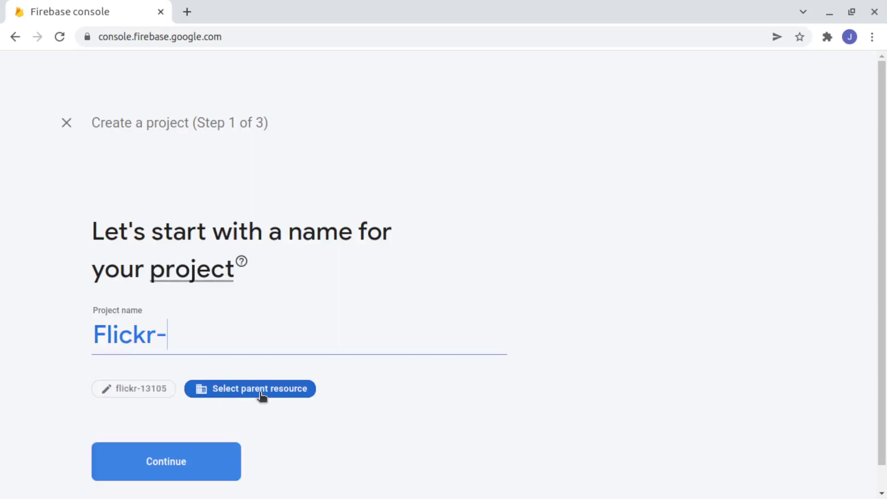
{"action": "key", "text": "BackSpace"}
{"action": "type", "text": "Photos"}
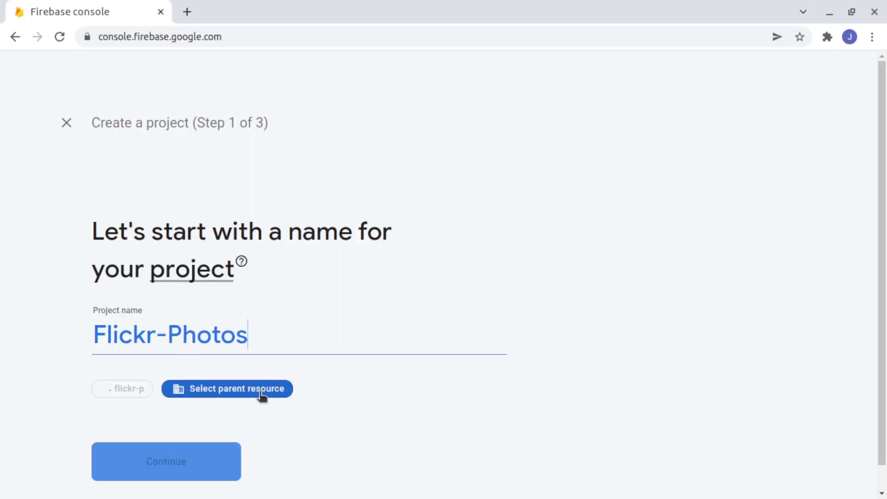
{"action": "left_click", "coordinate": [201, 459]}
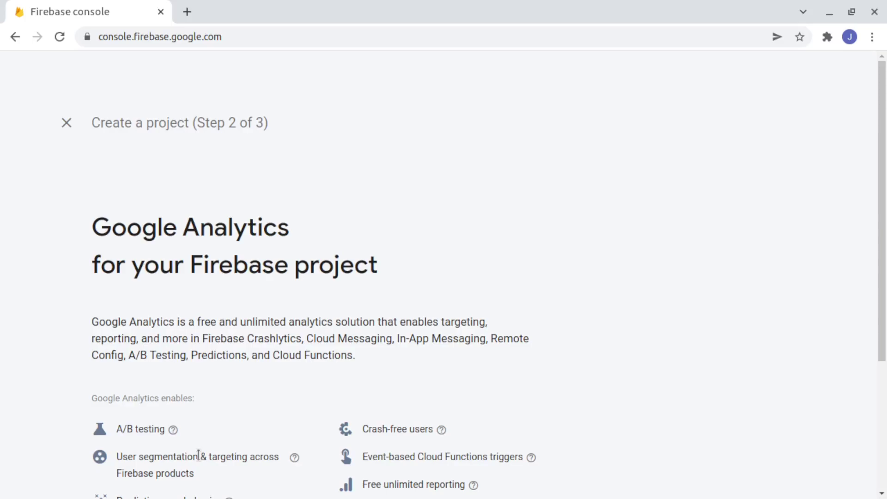
{"action": "scroll", "coordinate": [231, 439], "scroll_direction": "down", "scroll_amount": 3}
{"action": "left_click", "coordinate": [222, 445]}
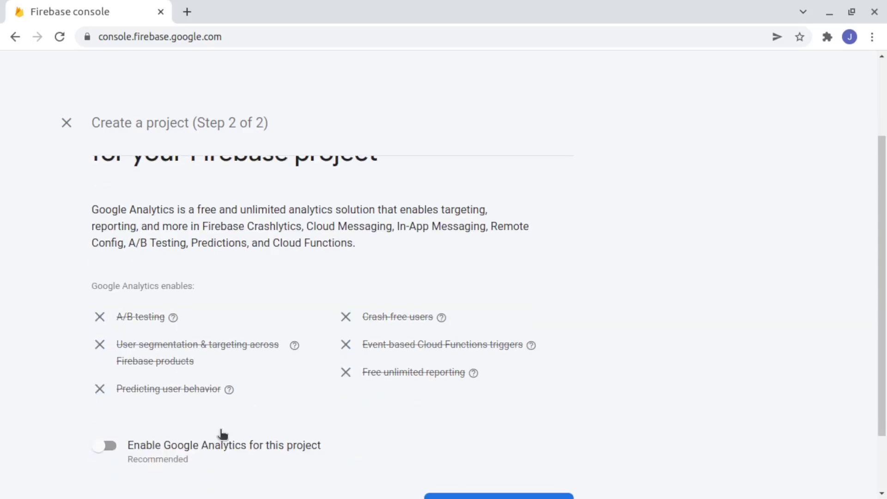
{"action": "scroll", "coordinate": [324, 426], "scroll_direction": "down", "scroll_amount": 2}
{"action": "left_click", "coordinate": [489, 437]}
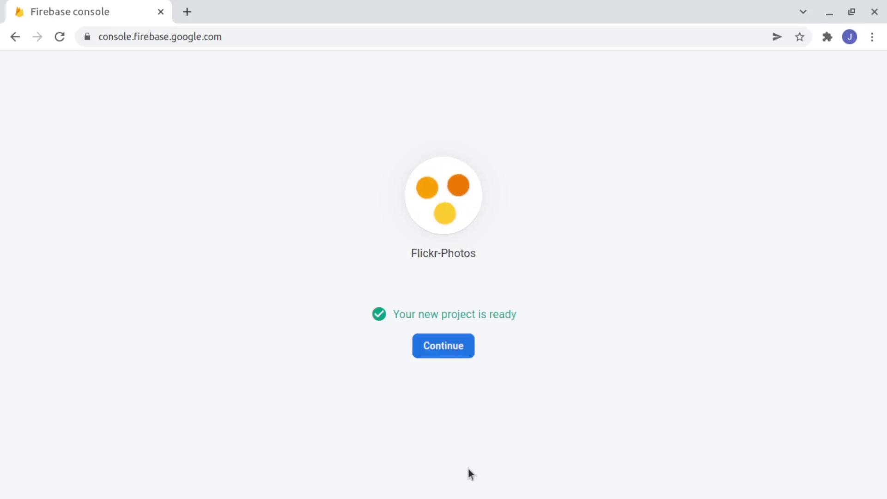
Step: Enter the project and create a Realtime Database in us-central1 using locked mode
{"action": "left_click", "coordinate": [438, 356]}
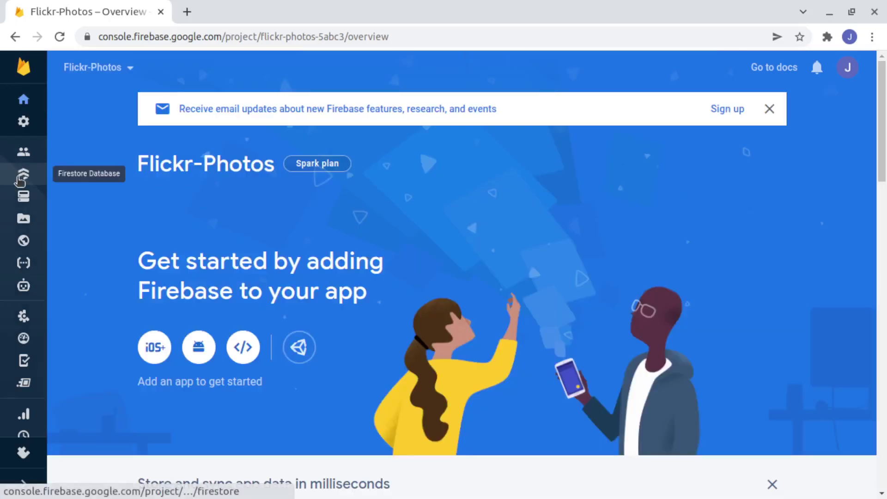
{"action": "left_click", "coordinate": [24, 200]}
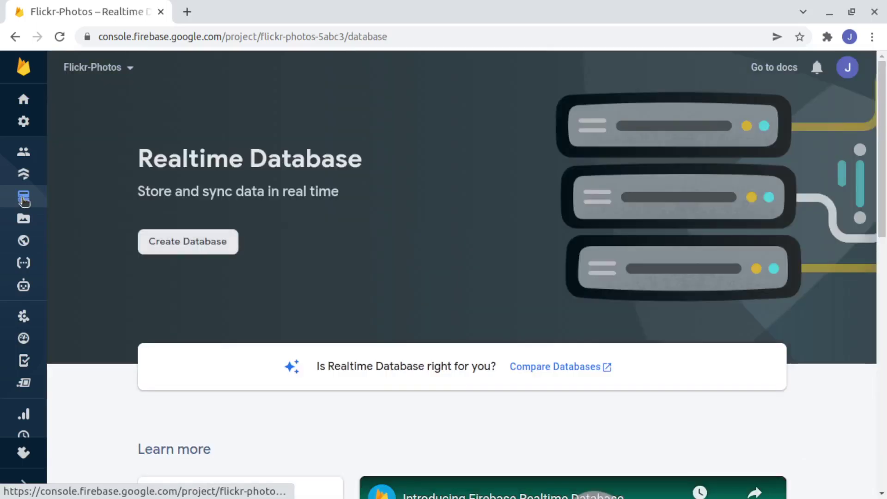
{"action": "left_click", "coordinate": [190, 250]}
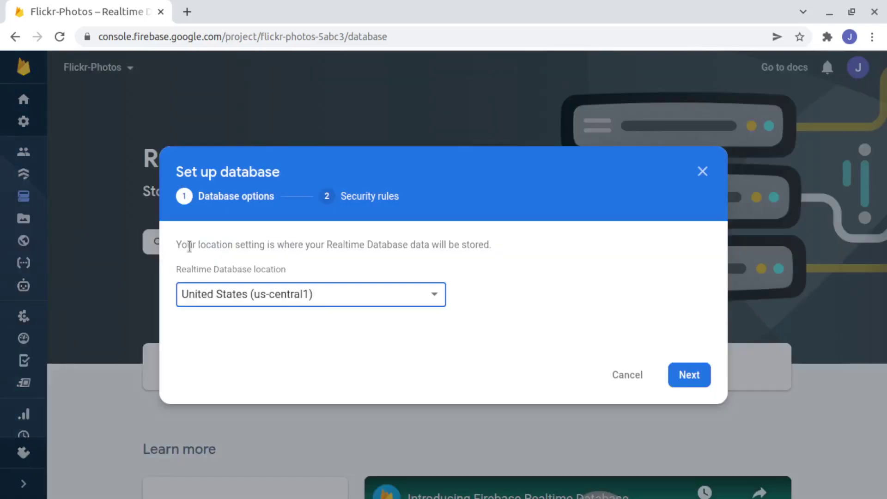
{"action": "left_click", "coordinate": [700, 377]}
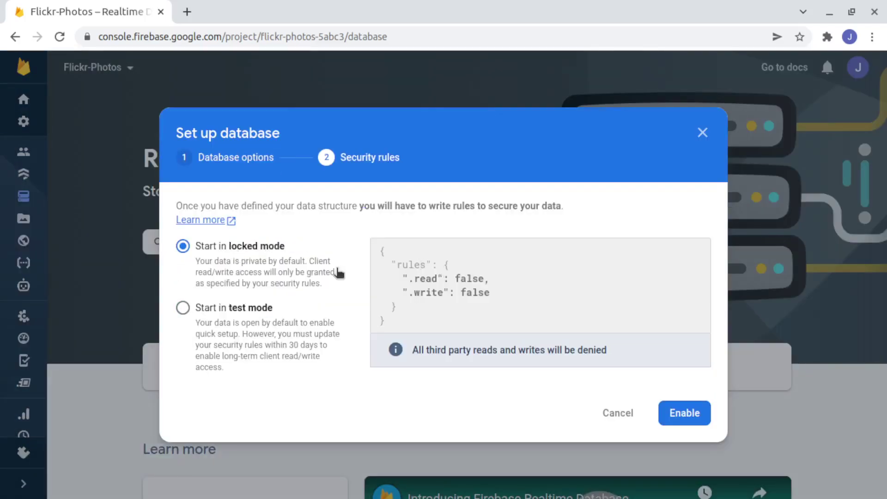
{"action": "left_click", "coordinate": [683, 413]}
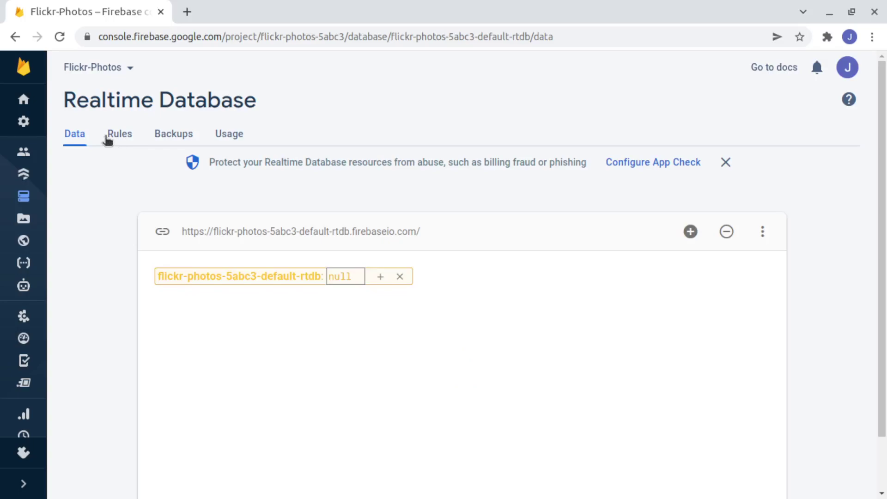
Step: From Project settings, register a web app nicknamed 'Instadeq' and view its firebaseConfig snippet
{"action": "left_click", "coordinate": [24, 122]}
{"action": "left_click", "coordinate": [72, 125]}
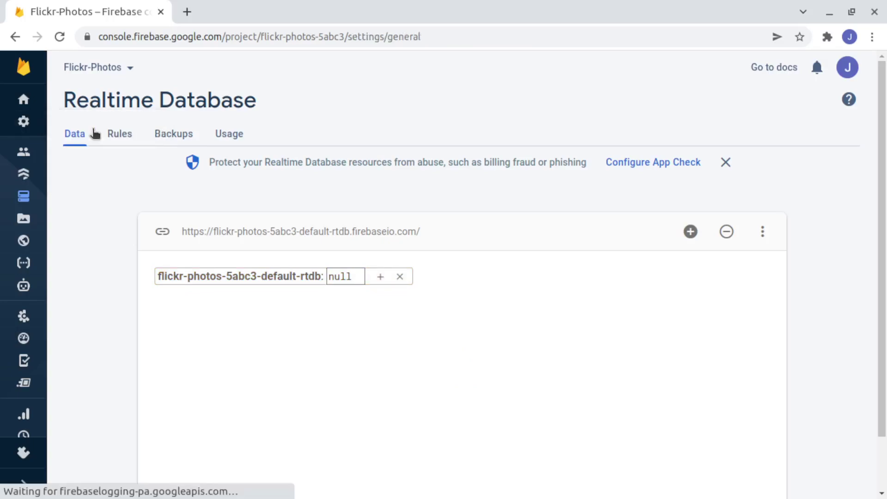
{"action": "scroll", "coordinate": [122, 382], "scroll_direction": "down", "scroll_amount": 8}
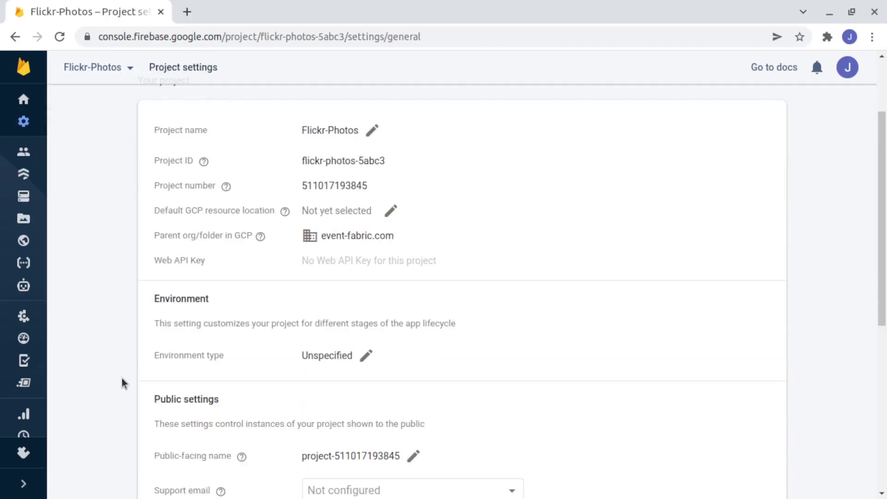
{"action": "scroll", "coordinate": [122, 382], "scroll_direction": "down", "scroll_amount": 3}
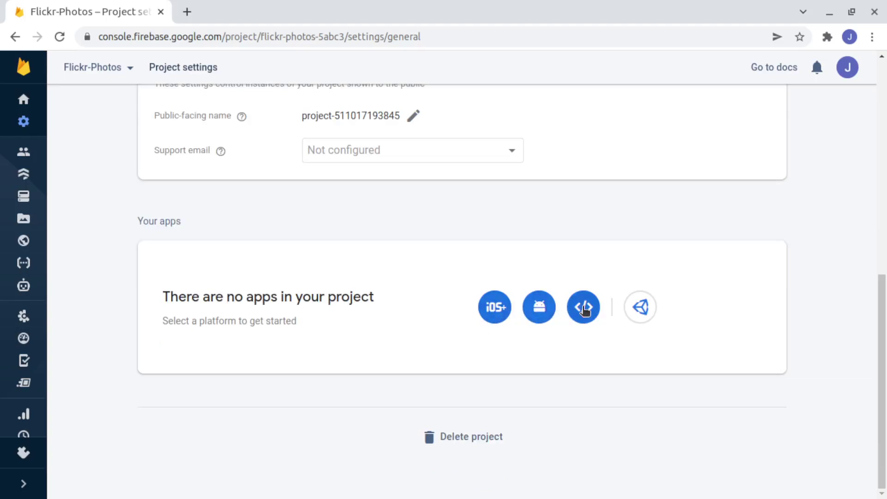
{"action": "left_click", "coordinate": [583, 307]}
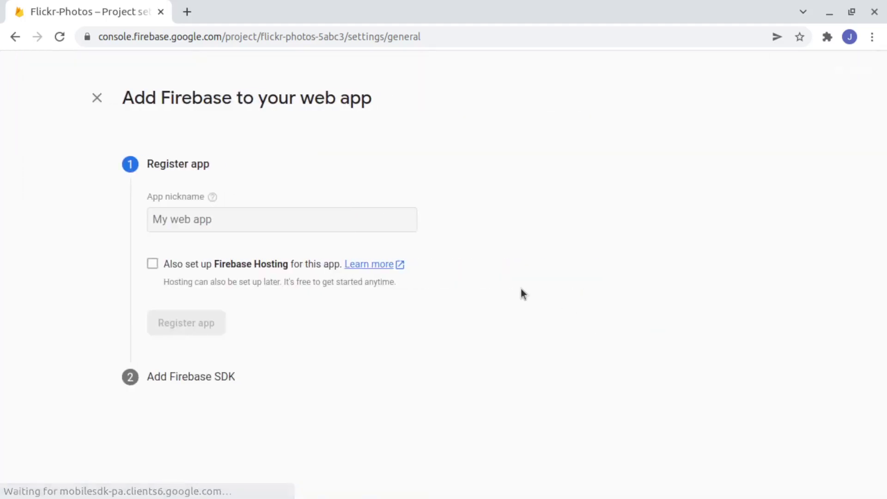
{"action": "left_click", "coordinate": [213, 220]}
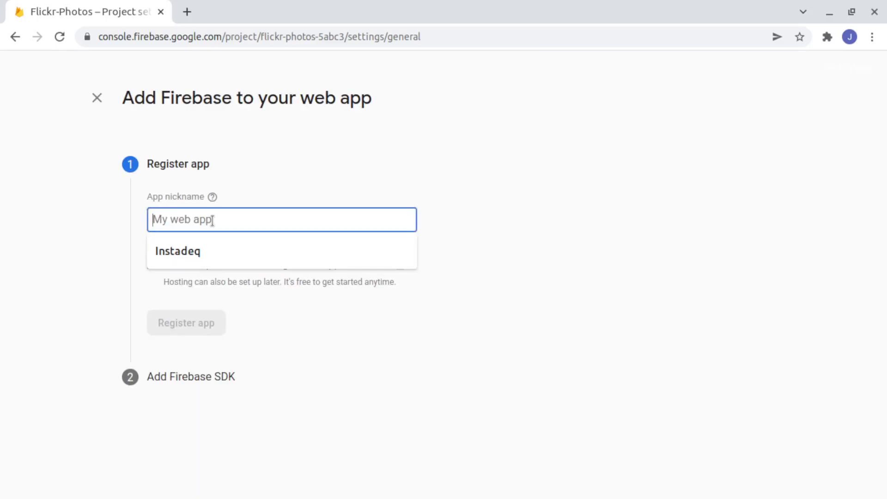
{"action": "key", "text": "Down"}
{"action": "key", "text": "Return"}
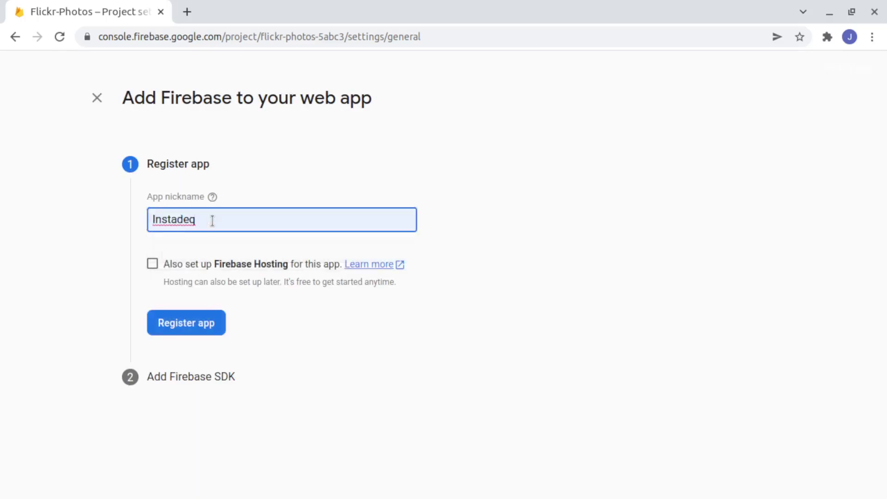
{"action": "left_click", "coordinate": [201, 314]}
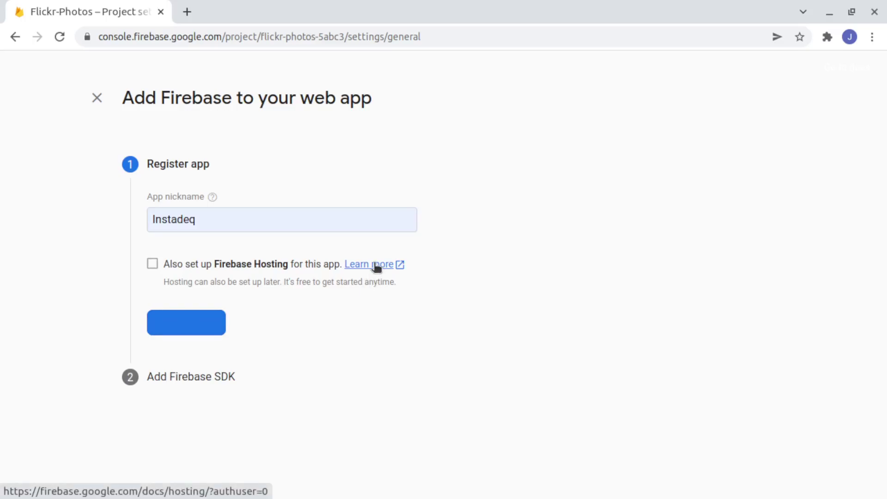
{"action": "scroll", "coordinate": [348, 369], "scroll_direction": "down", "scroll_amount": 4}
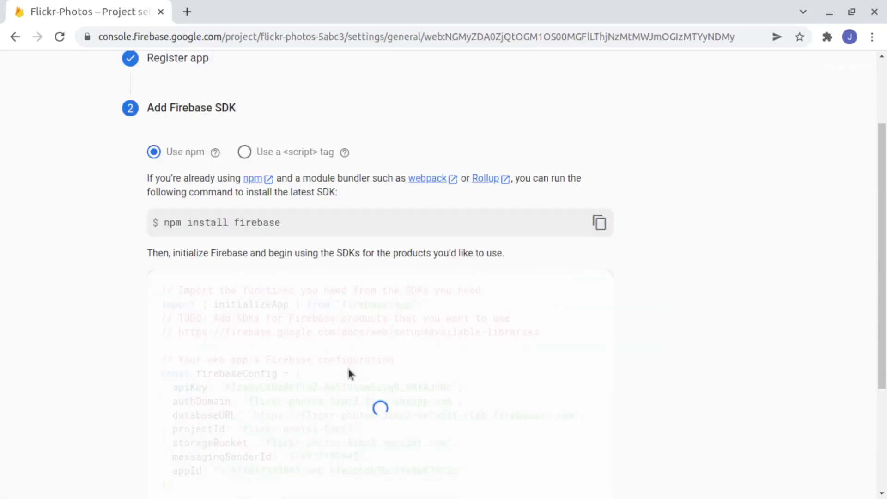
{"action": "scroll", "coordinate": [348, 368], "scroll_direction": "down", "scroll_amount": 1}
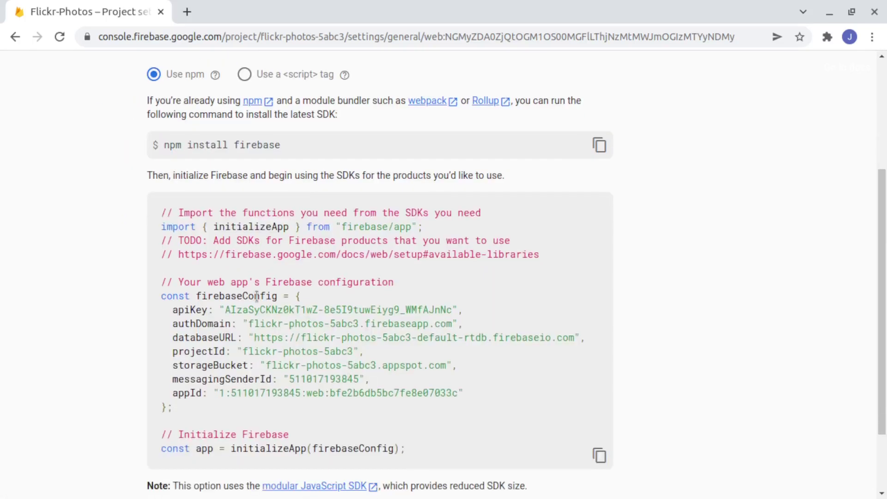
Step: Snap the Instadeq window to the right half and the Firebase console to the left half
{"action": "left_click", "coordinate": [850, 13]}
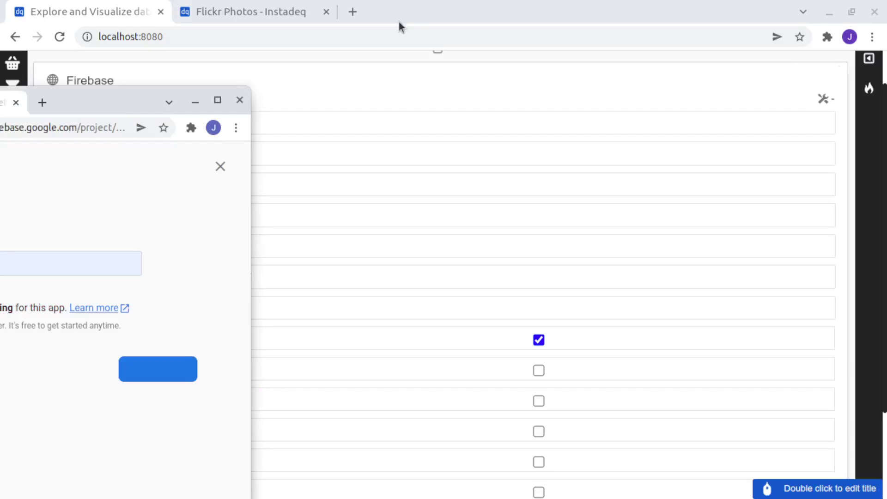
{"action": "left_click", "coordinate": [401, 14]}
{"action": "left_click_drag", "start_coordinate": [400, 14], "coordinate": [884, 147]}
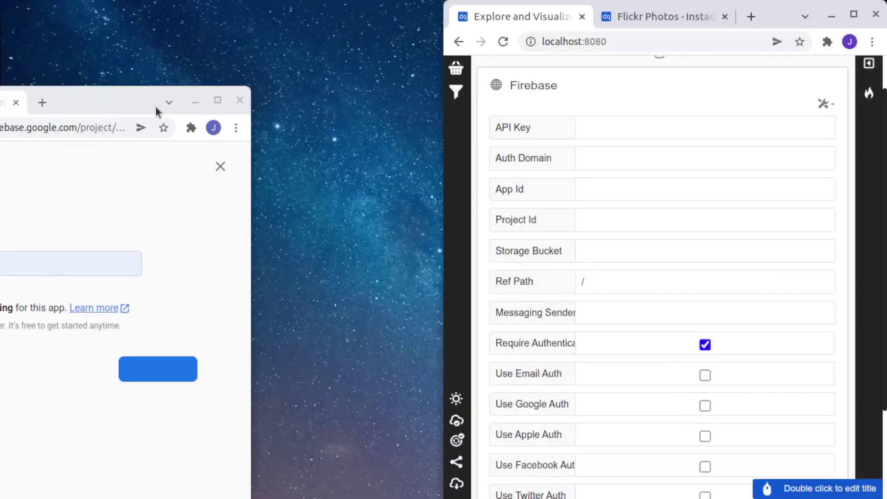
{"action": "left_click_drag", "start_coordinate": [131, 101], "coordinate": [16, 87]}
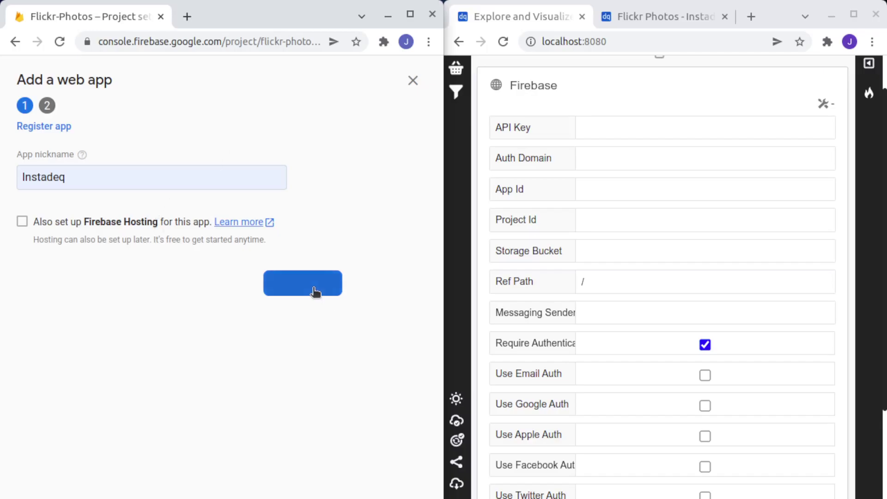
Step: Copy the apiKey and authDomain values from firebaseConfig into the Firebase card
{"action": "left_click", "coordinate": [413, 81]}
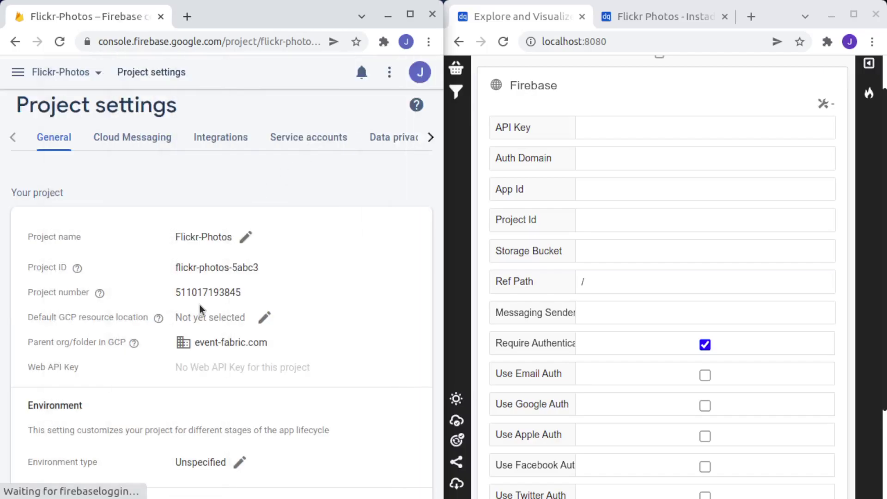
{"action": "scroll", "coordinate": [160, 325], "scroll_direction": "down", "scroll_amount": 7}
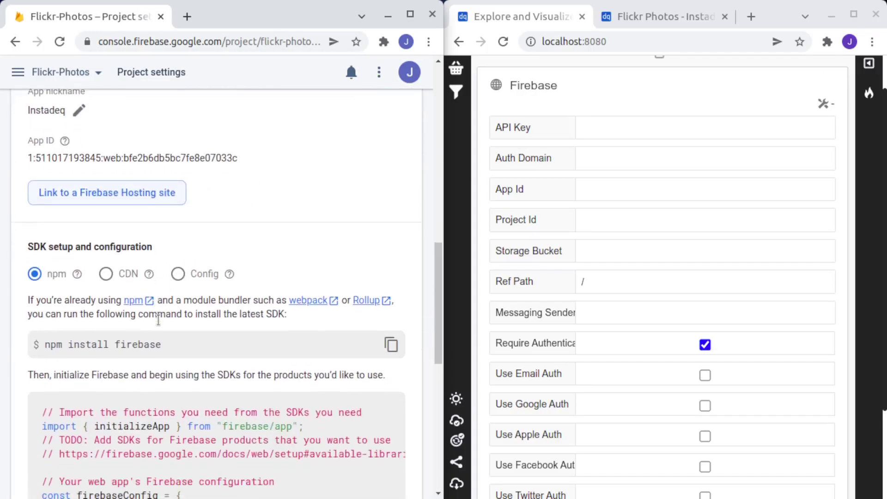
{"action": "scroll", "coordinate": [159, 325], "scroll_direction": "down", "scroll_amount": 2}
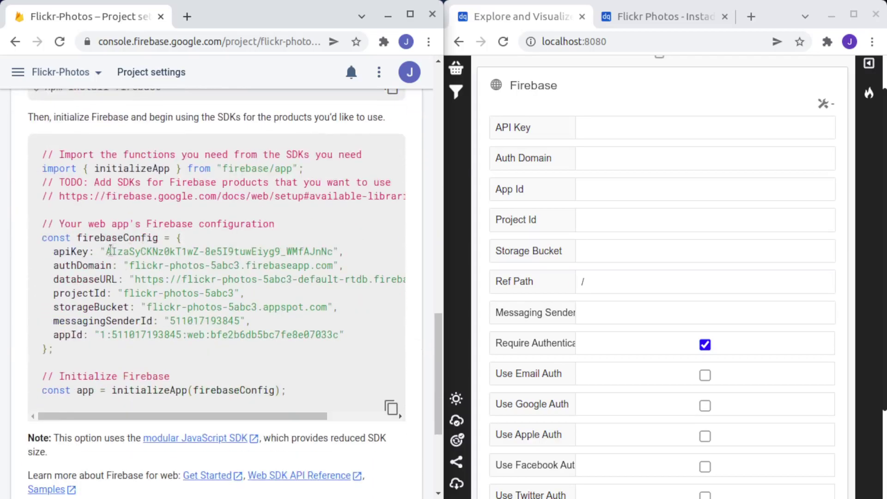
{"action": "left_click_drag", "start_coordinate": [107, 252], "coordinate": [333, 253]}
{"action": "key", "text": "ctrl+c"}
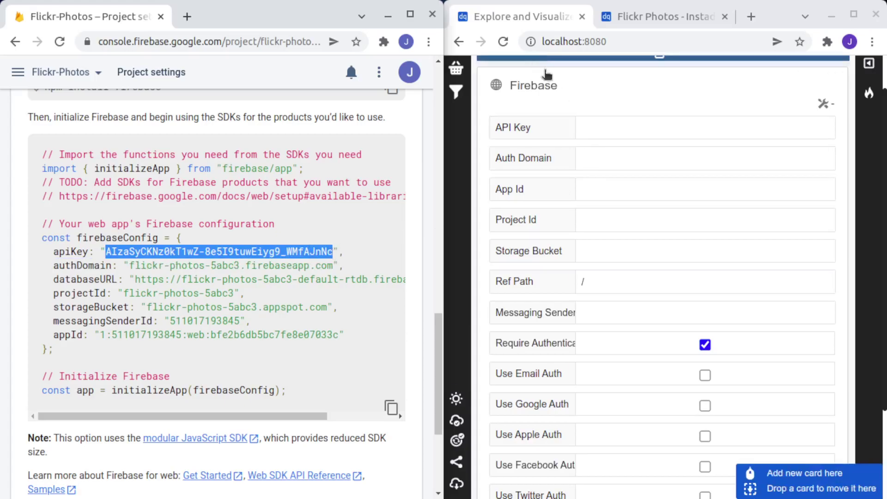
{"action": "left_click", "coordinate": [600, 125]}
{"action": "key", "text": "ctrl+v"}
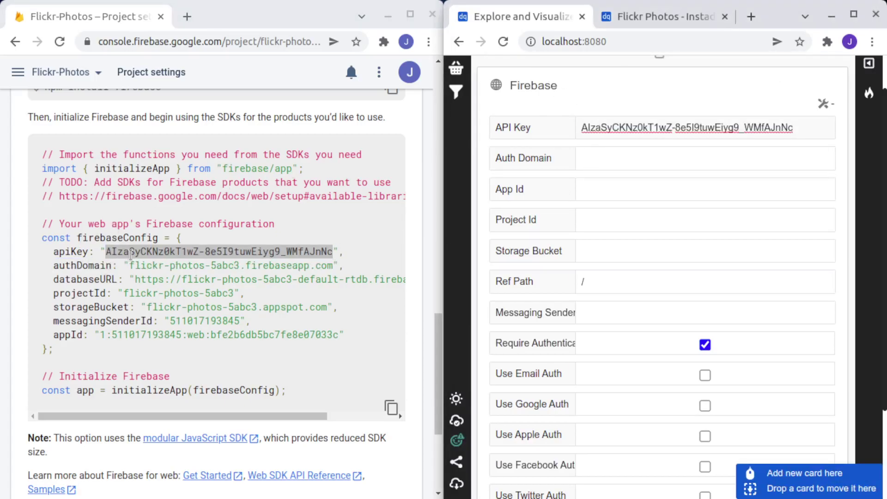
{"action": "left_click_drag", "start_coordinate": [131, 264], "coordinate": [330, 264]}
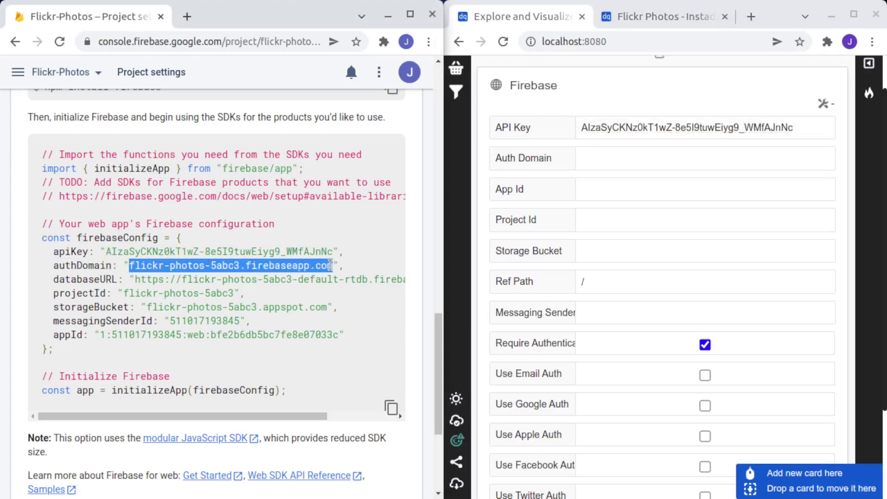
{"action": "key", "text": "ctrl+c"}
{"action": "left_click", "coordinate": [620, 158]}
{"action": "key", "text": "ctrl+v"}
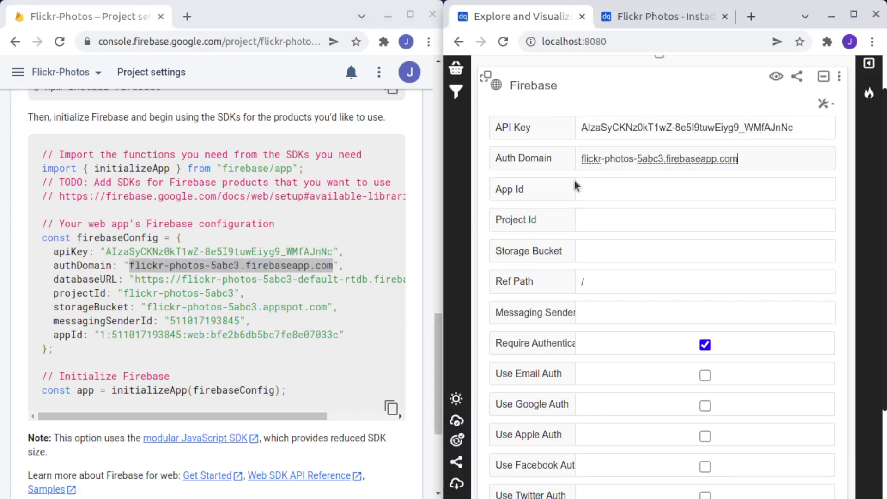
Step: Copy the appId, projectId and storageBucket values into the matching Firebase card fields
{"action": "left_click_drag", "start_coordinate": [99, 334], "coordinate": [338, 333]}
{"action": "key", "text": "ctrl+c"}
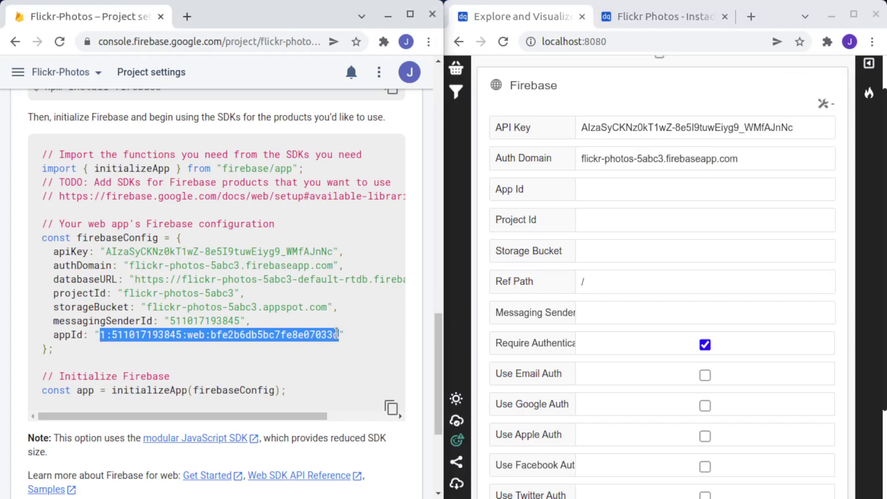
{"action": "left_click", "coordinate": [577, 197]}
{"action": "key", "text": "ctrl+v"}
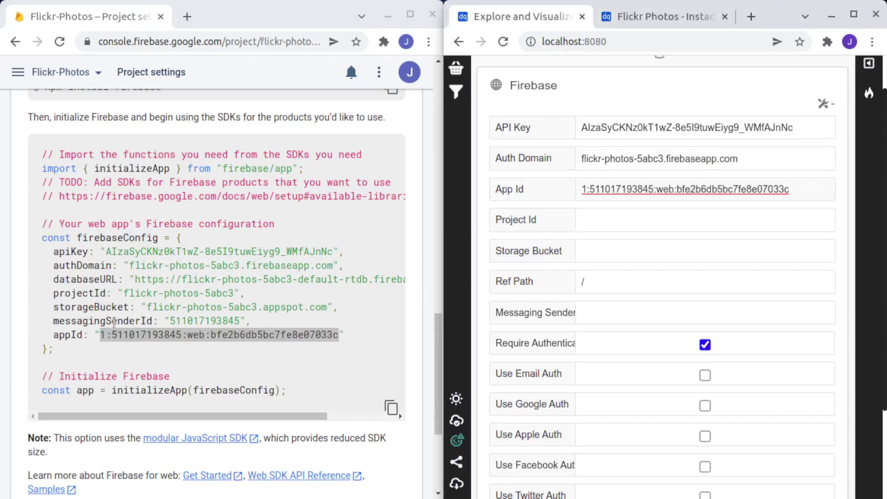
{"action": "mouse_move", "coordinate": [126, 293]}
{"action": "left_mouse_down"}
{"action": "mouse_move", "coordinate": [234, 293]}
{"action": "mouse_move", "coordinate": [123, 293]}
{"action": "left_mouse_up"}
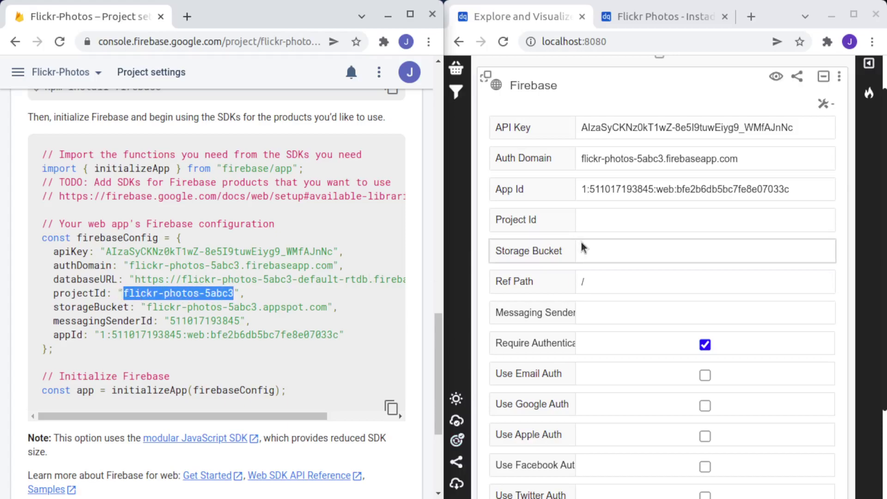
{"action": "left_click", "coordinate": [615, 230]}
{"action": "key", "text": "ctrl+v"}
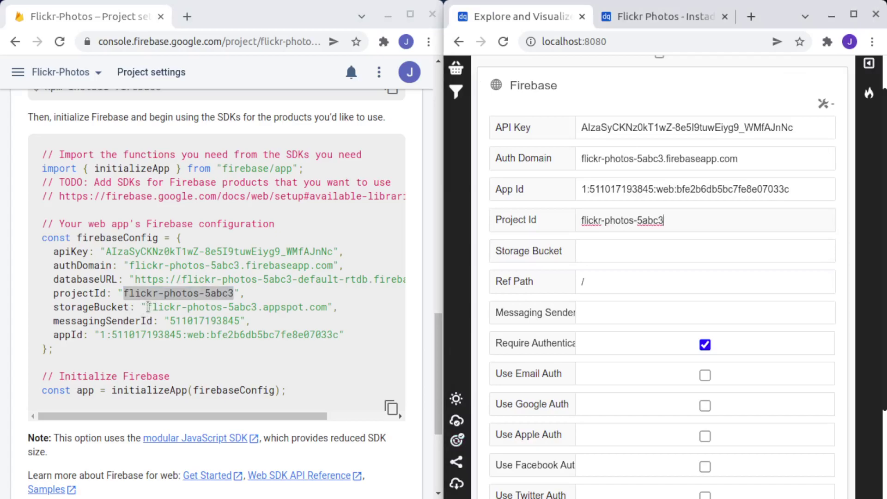
{"action": "left_click_drag", "start_coordinate": [148, 307], "coordinate": [327, 307]}
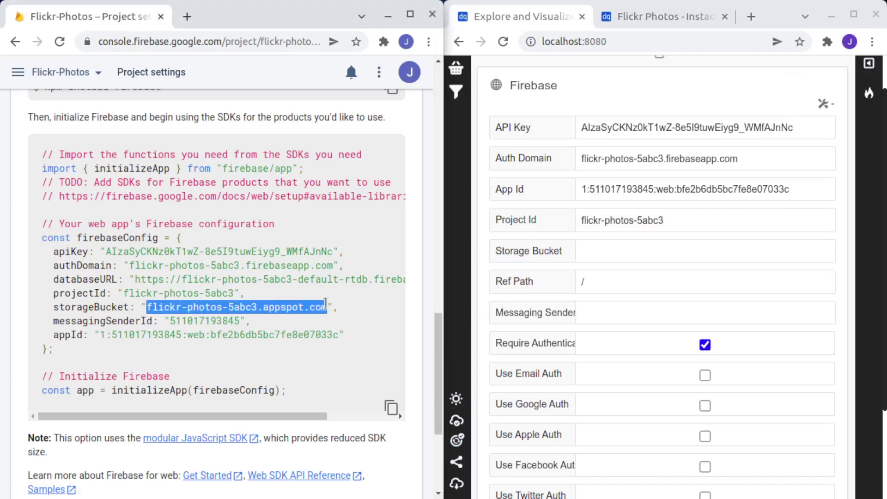
{"action": "left_click", "coordinate": [595, 256]}
{"action": "key", "text": "ctrl+v"}
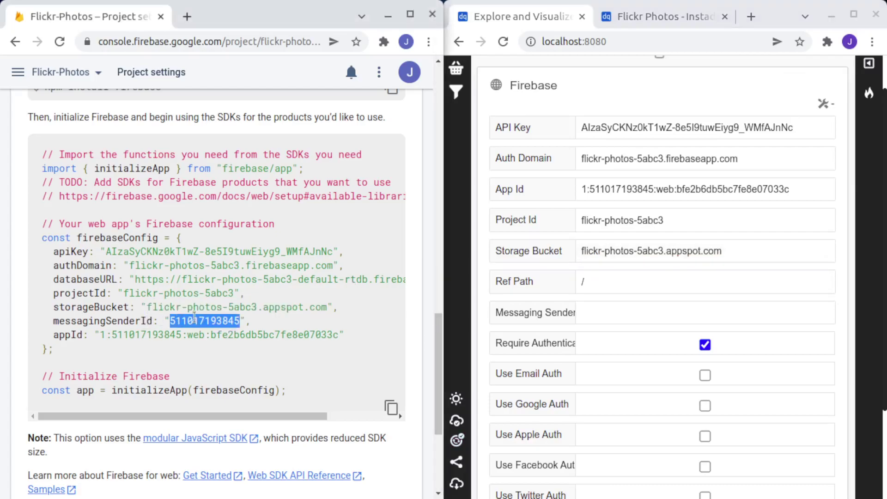
Step: Fill the Messaging Sender field, uncheck Require Authentication, and apply the card settings
{"action": "left_click", "coordinate": [595, 314]}
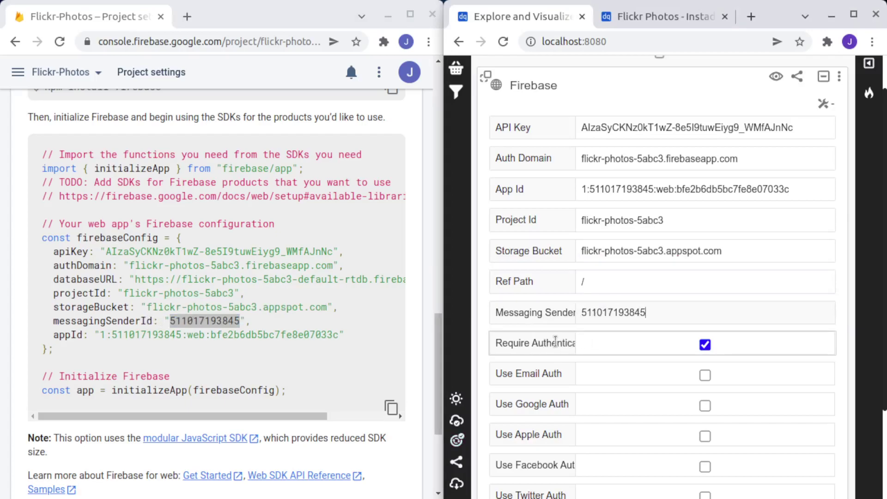
{"action": "left_click", "coordinate": [705, 345]}
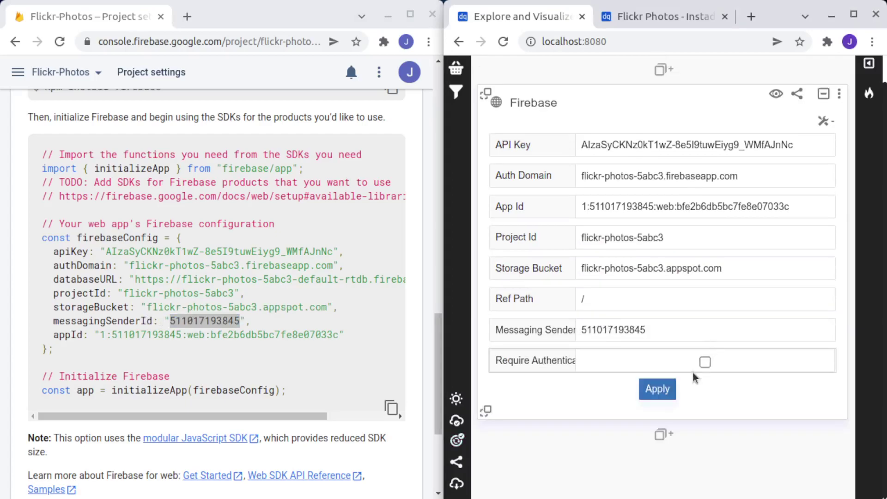
{"action": "left_click", "coordinate": [669, 388]}
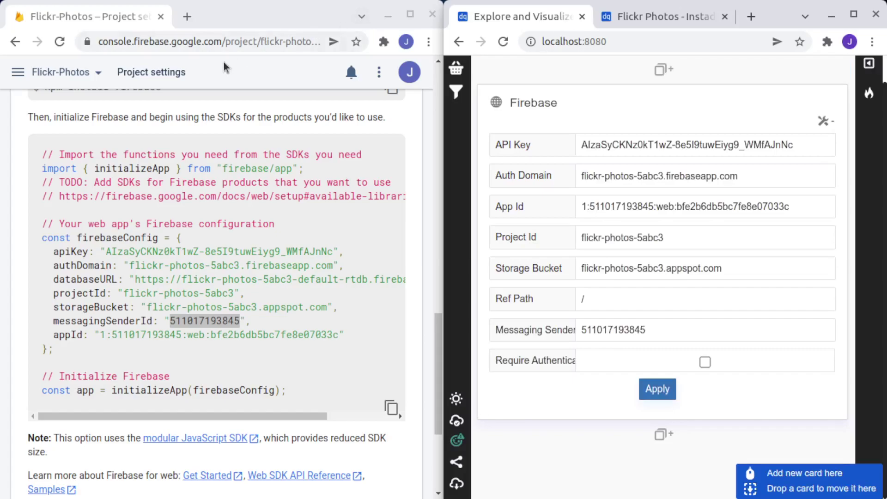
{"action": "scroll", "coordinate": [127, 112], "scroll_direction": "up", "scroll_amount": 15}
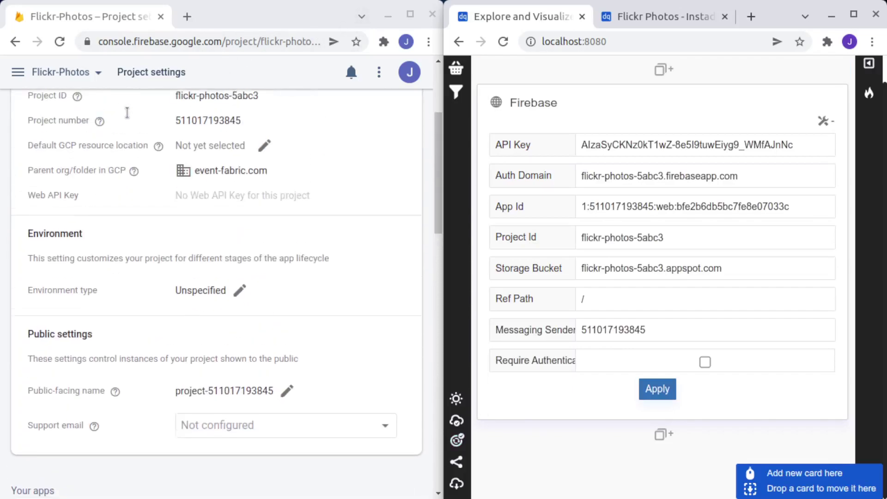
{"action": "scroll", "coordinate": [127, 112], "scroll_direction": "up", "scroll_amount": 2}
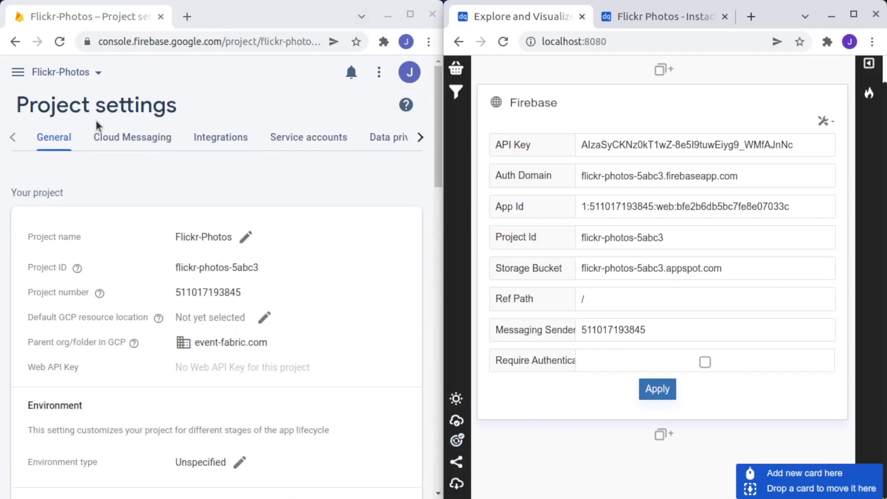
Step: Change the Realtime Database rule .read from false to true and publish the rules
{"action": "left_click", "coordinate": [17, 72]}
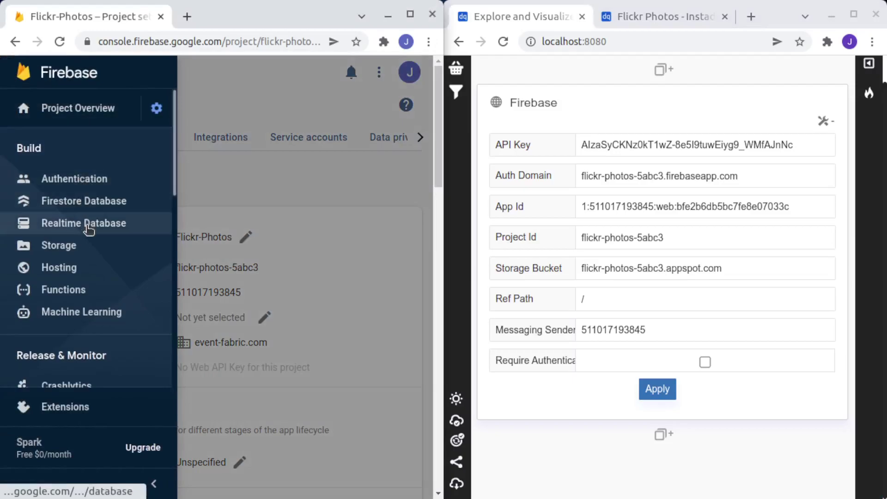
{"action": "left_click", "coordinate": [88, 226]}
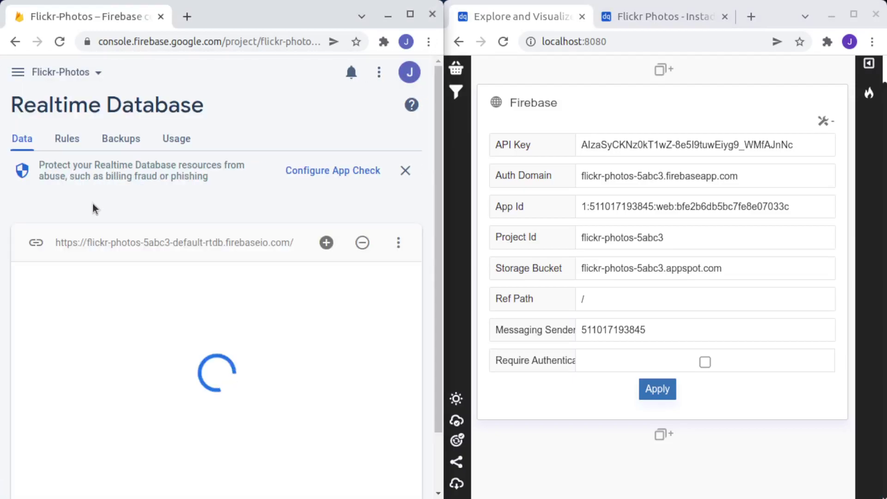
{"action": "left_click", "coordinate": [63, 143]}
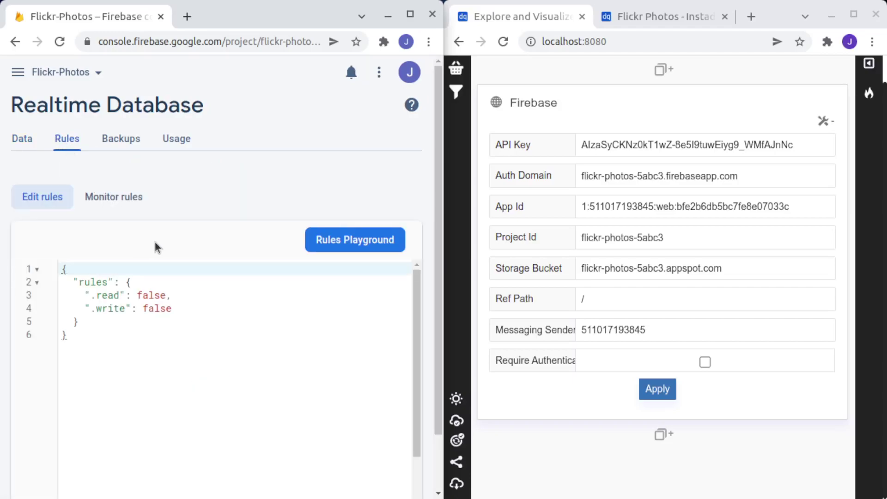
{"action": "double_click", "coordinate": [152, 296]}
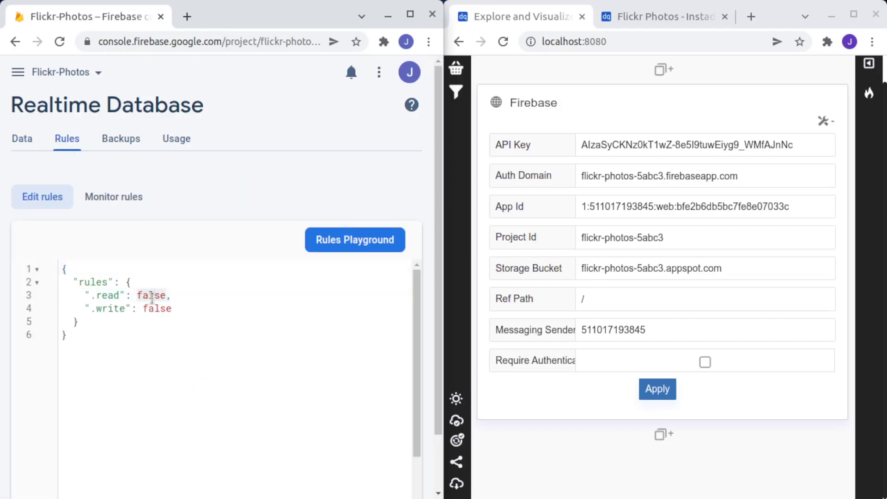
{"action": "type", "text": "true"}
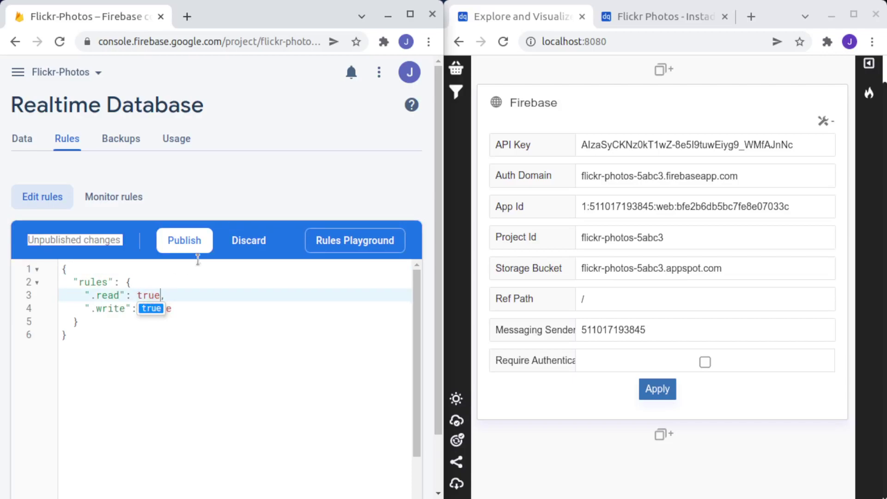
{"action": "left_click", "coordinate": [198, 244]}
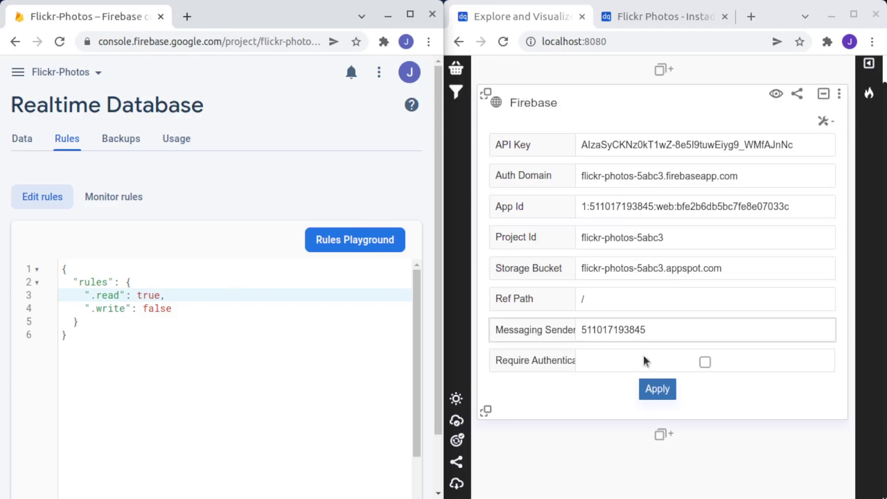
Step: Apply the Firebase card so its output reads 'Not Set', then view the database's Data tab
{"action": "left_click", "coordinate": [657, 389]}
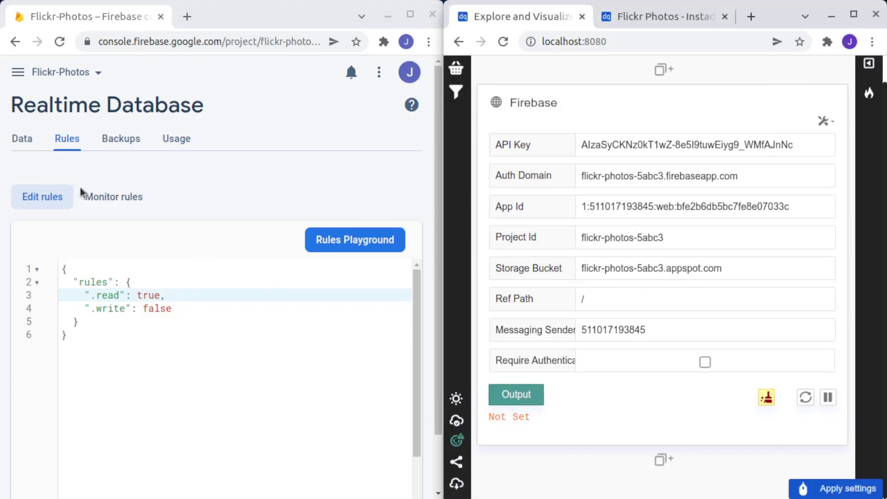
{"action": "left_click", "coordinate": [25, 146]}
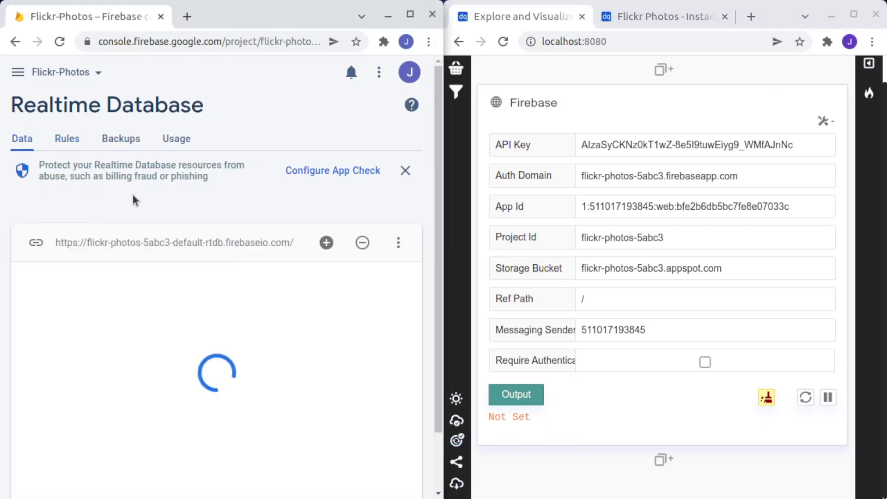
Step: Import Downloads/flickr/flickr.json into the empty Flickr-Photos Realtime Database using Import JSON
{"action": "left_click", "coordinate": [400, 246]}
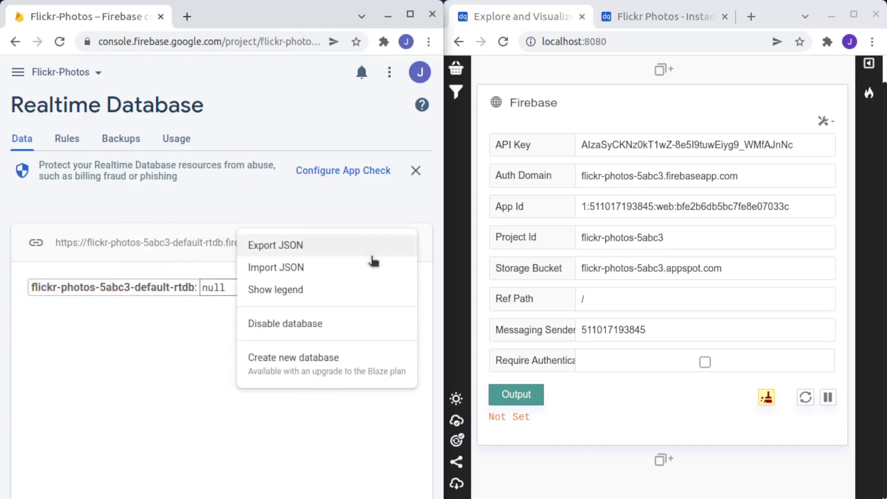
{"action": "left_click", "coordinate": [298, 269]}
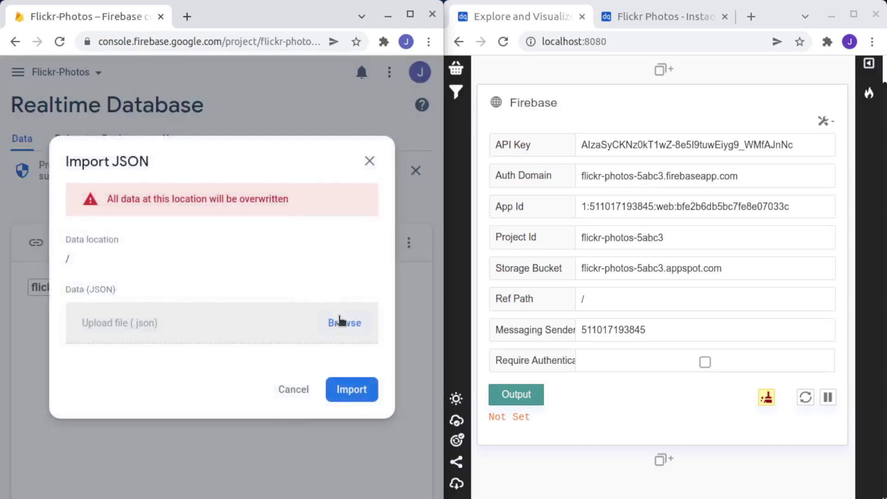
{"action": "left_click", "coordinate": [342, 322]}
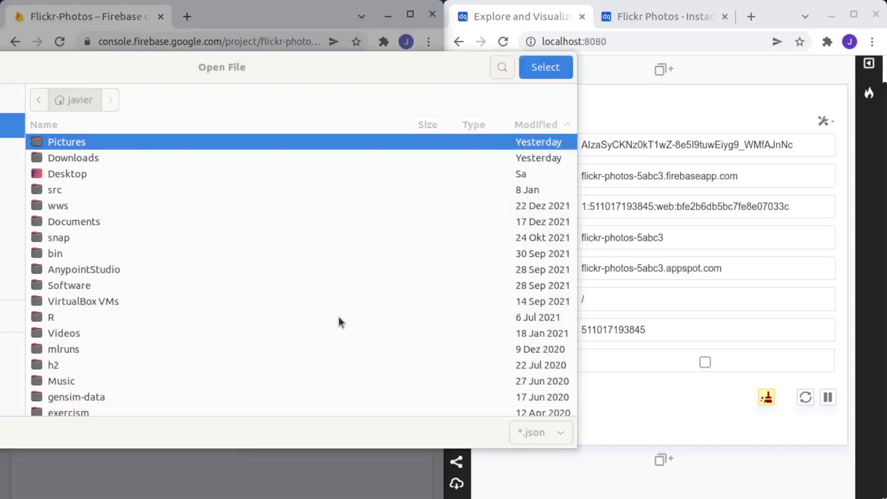
{"action": "double_click", "coordinate": [82, 154]}
{"action": "double_click", "coordinate": [76, 154]}
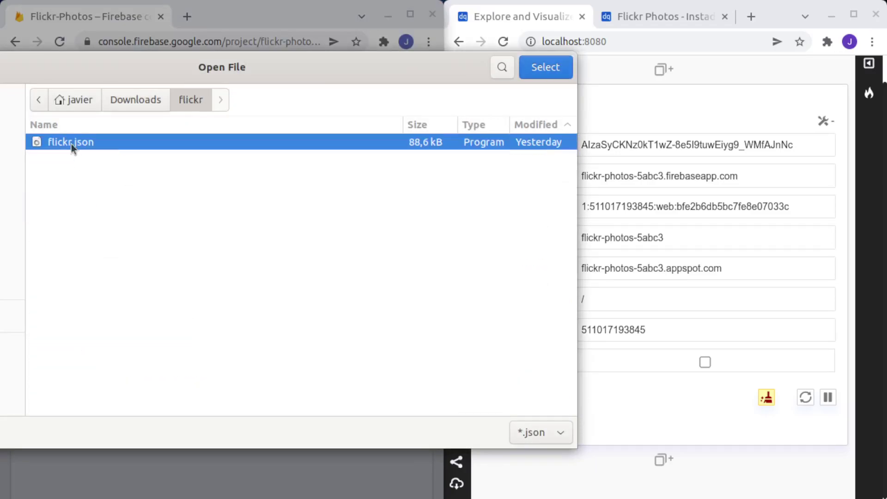
{"action": "key", "text": "Return"}
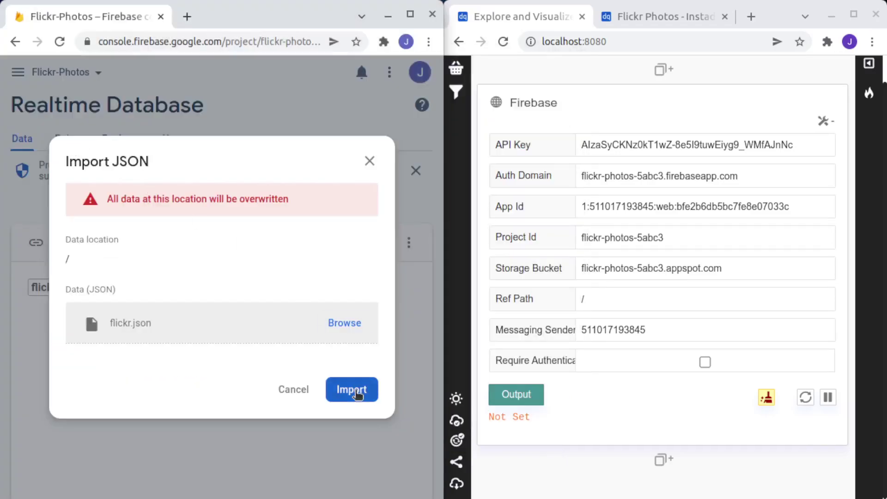
{"action": "left_click", "coordinate": [356, 392]}
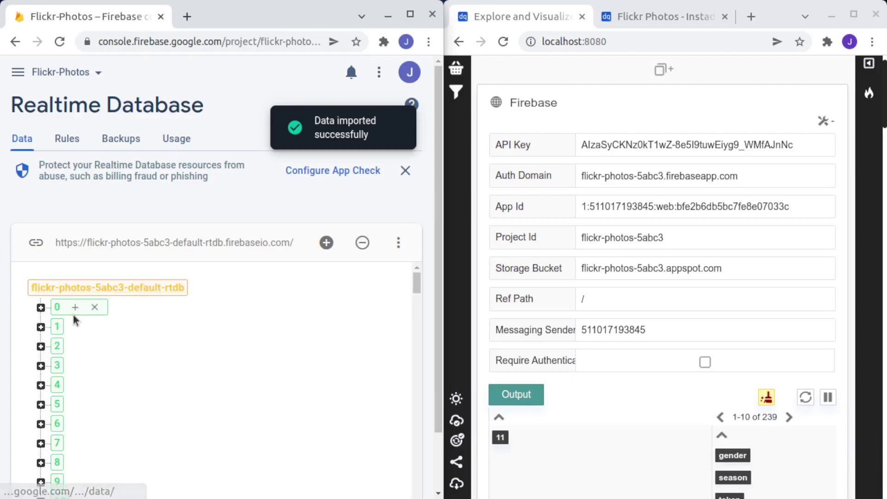
Step: Expand photo record 0 and scroll through its fields, such as faves, season, title and weather
{"action": "left_click", "coordinate": [41, 307]}
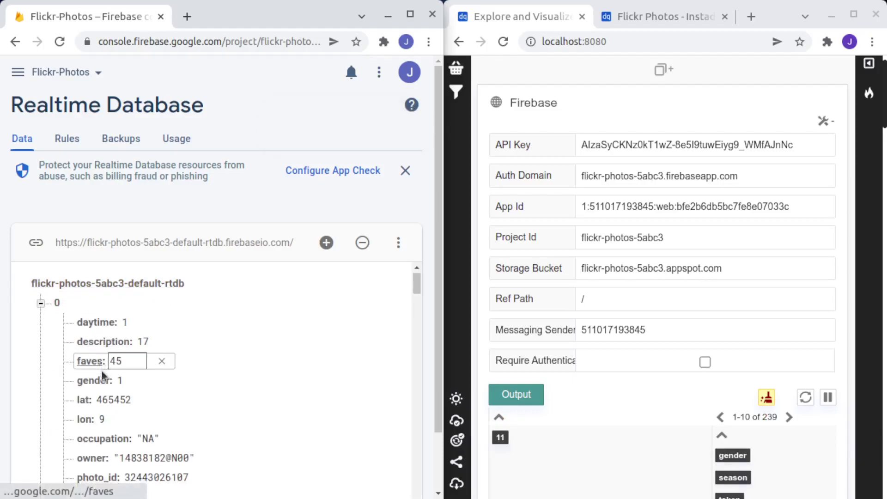
{"action": "scroll", "coordinate": [120, 358], "scroll_direction": "down", "scroll_amount": 2}
{"action": "scroll", "coordinate": [119, 358], "scroll_direction": "down", "scroll_amount": 2}
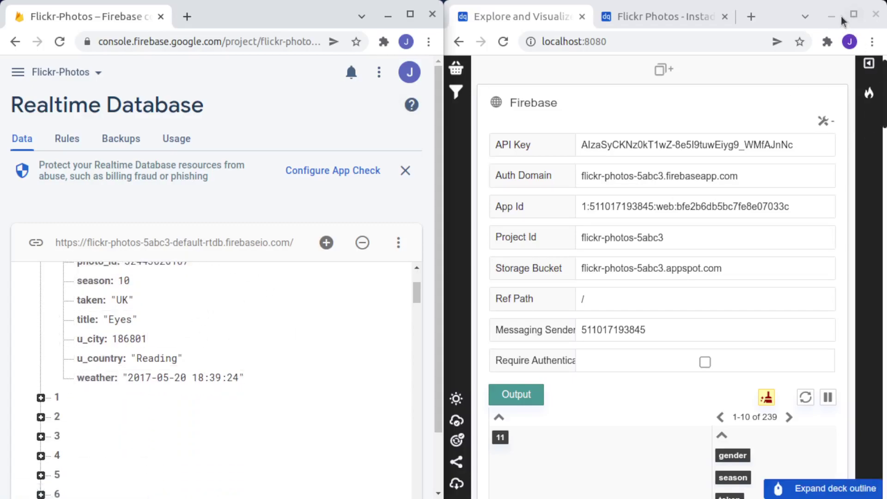
{"action": "scroll", "coordinate": [734, 413], "scroll_direction": "down", "scroll_amount": 8}
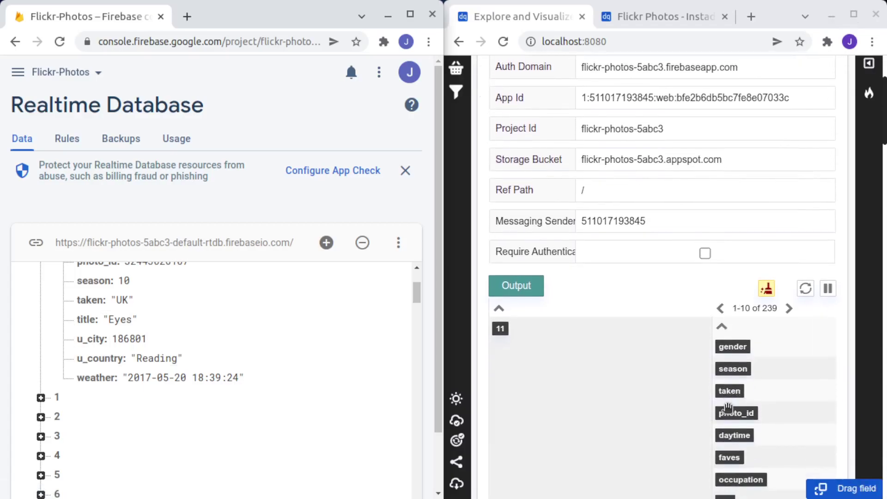
{"action": "scroll", "coordinate": [659, 281], "scroll_direction": "down", "scroll_amount": 6}
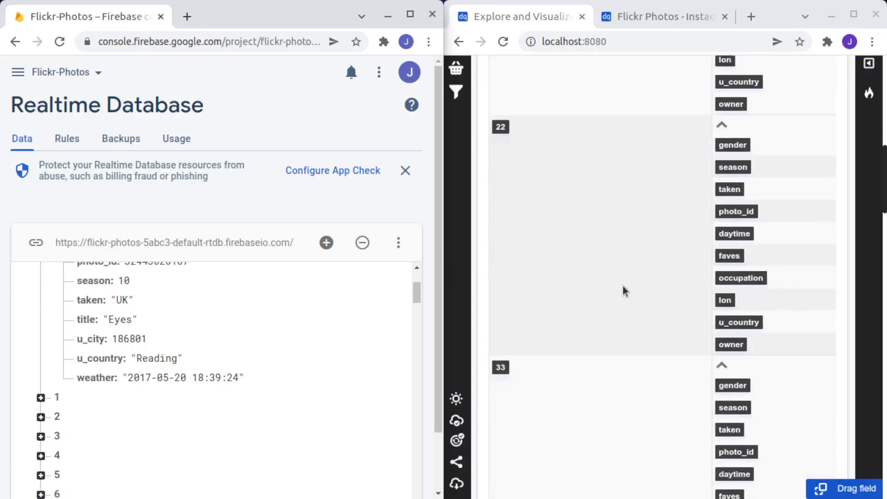
Step: Maximize the Instadeq window and scroll through the photo records in the Firebase card's output
{"action": "left_click", "coordinate": [857, 15]}
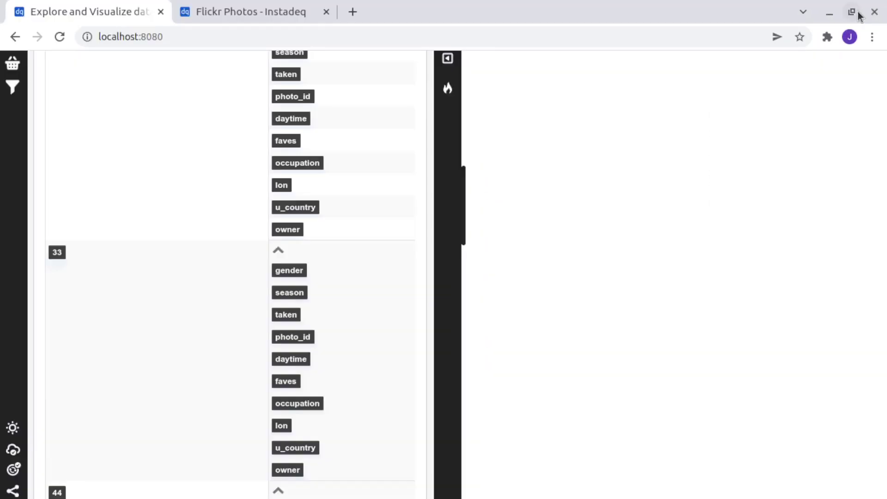
{"action": "scroll", "coordinate": [492, 155], "scroll_direction": "up", "scroll_amount": 3}
{"action": "scroll", "coordinate": [493, 159], "scroll_direction": "up", "scroll_amount": 2}
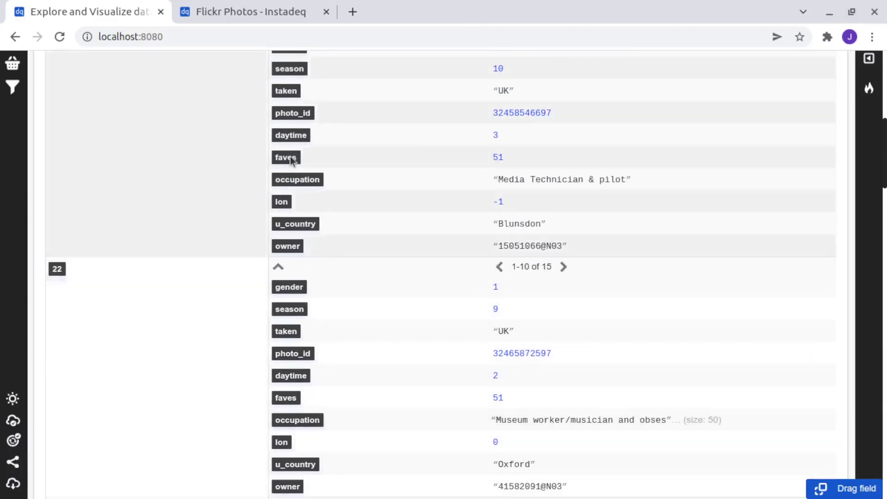
{"action": "scroll", "coordinate": [206, 143], "scroll_direction": "up", "scroll_amount": 9}
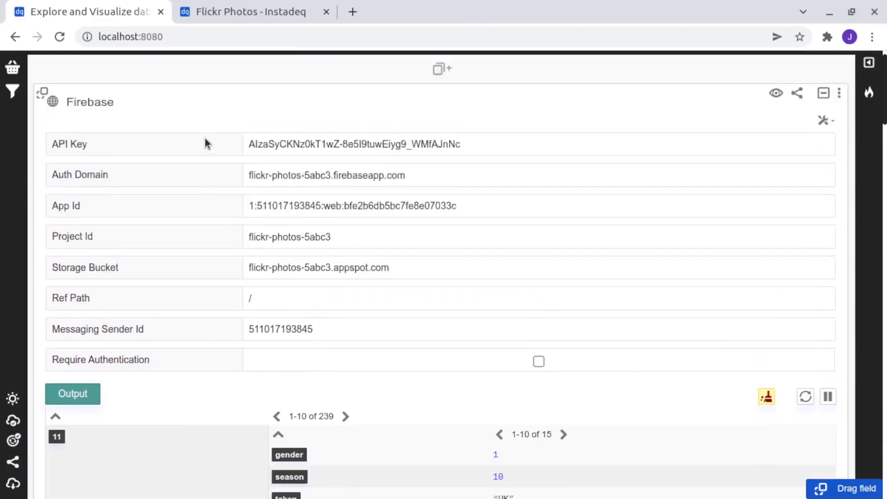
{"action": "scroll", "coordinate": [159, 211], "scroll_direction": "down", "scroll_amount": 12}
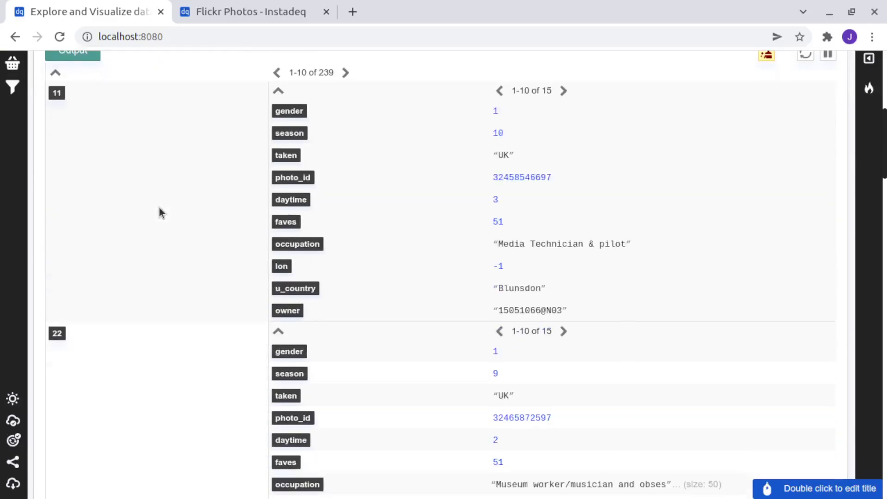
{"action": "scroll", "coordinate": [159, 211], "scroll_direction": "down", "scroll_amount": 20}
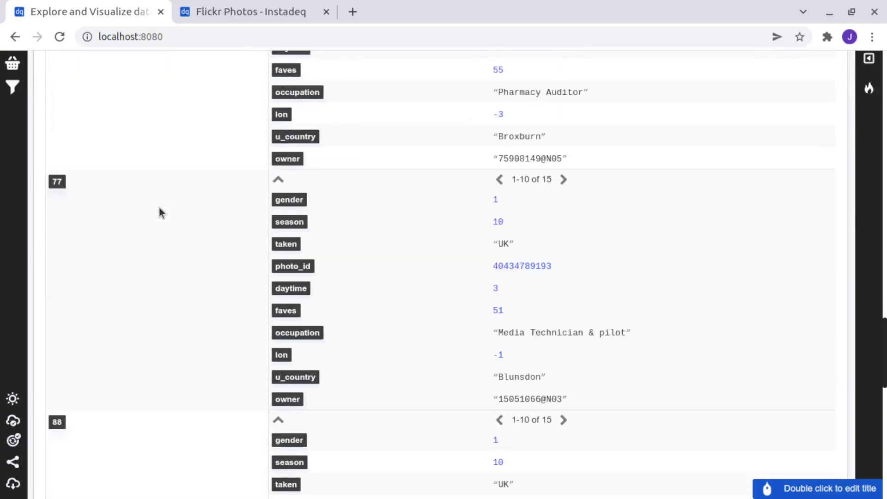
{"action": "scroll", "coordinate": [162, 207], "scroll_direction": "down", "scroll_amount": 9}
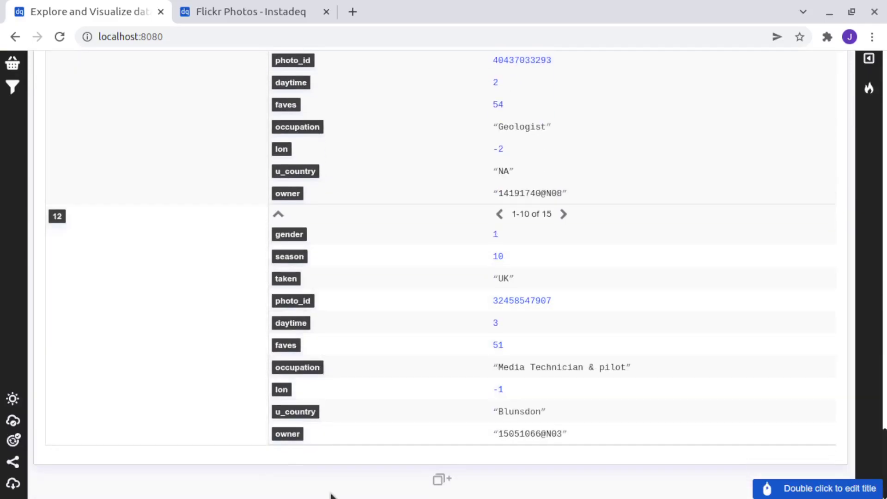
Step: Add a Group By card keyed on u_country with Count as the value aggregation
{"action": "left_click", "coordinate": [326, 479]}
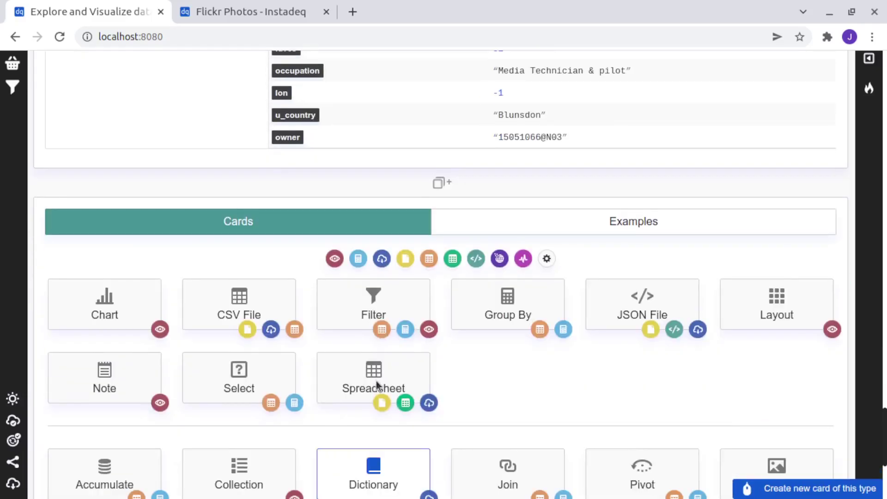
{"action": "left_click", "coordinate": [507, 311]}
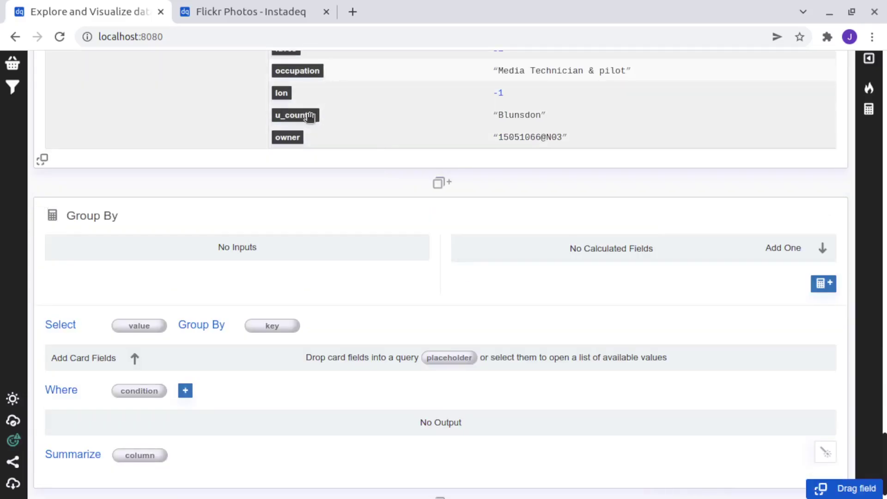
{"action": "left_click_drag", "start_coordinate": [310, 116], "coordinate": [137, 326]}
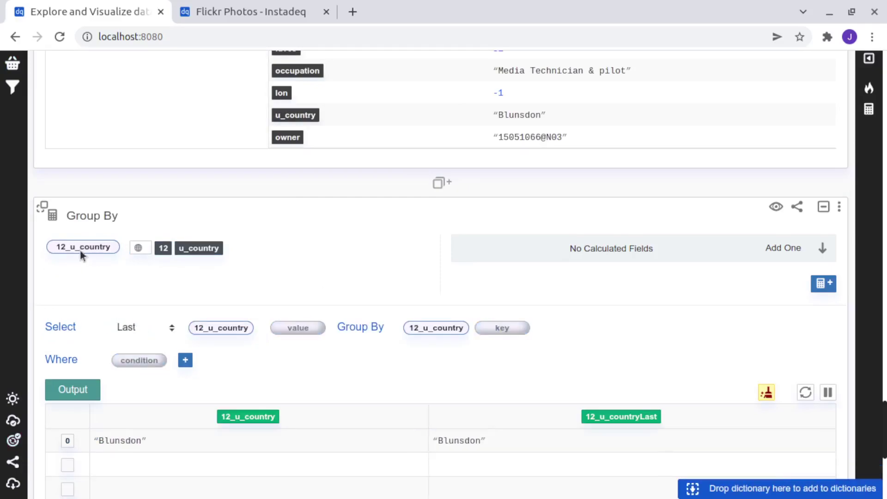
{"action": "left_click", "coordinate": [141, 329]}
{"action": "left_click", "coordinate": [130, 358]}
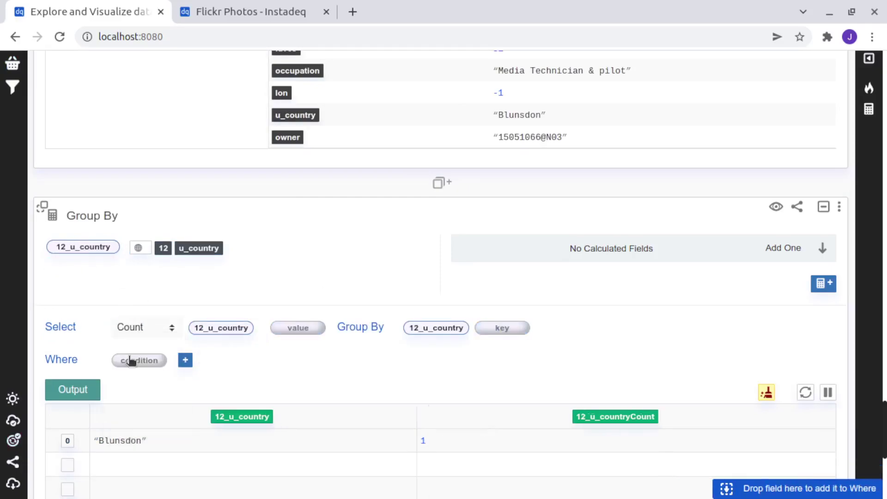
{"action": "scroll", "coordinate": [134, 365], "scroll_direction": "down", "scroll_amount": 2}
{"action": "scroll", "coordinate": [152, 182], "scroll_direction": "up", "scroll_amount": 6}
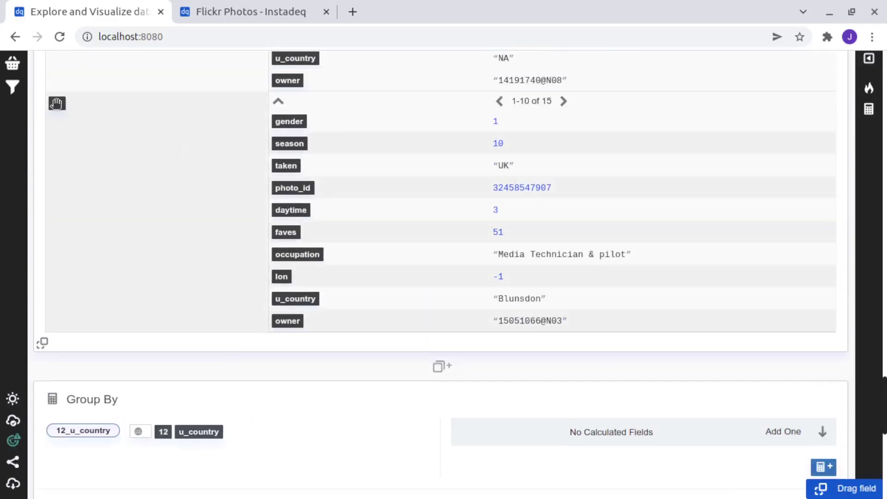
Step: Replace the record 12 source with all values so grouping covers every record
{"action": "left_click_drag", "start_coordinate": [56, 105], "coordinate": [166, 359]}
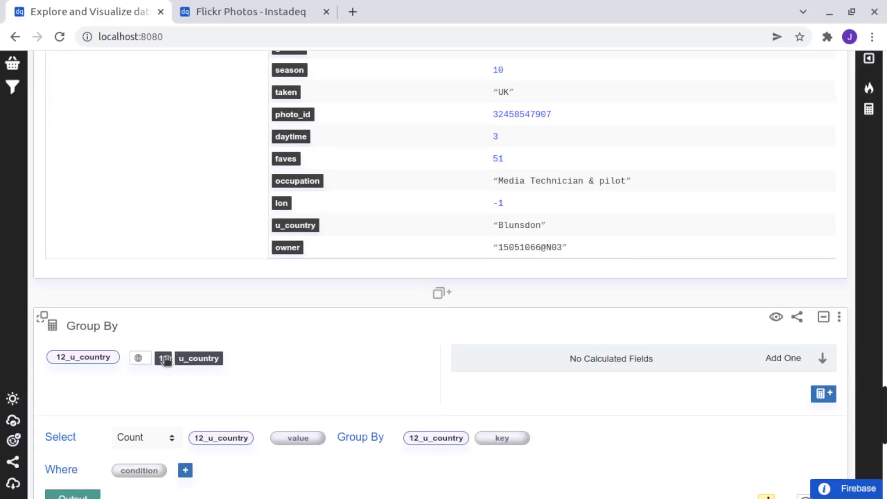
{"action": "left_click", "coordinate": [160, 359]}
{"action": "left_click", "coordinate": [241, 392]}
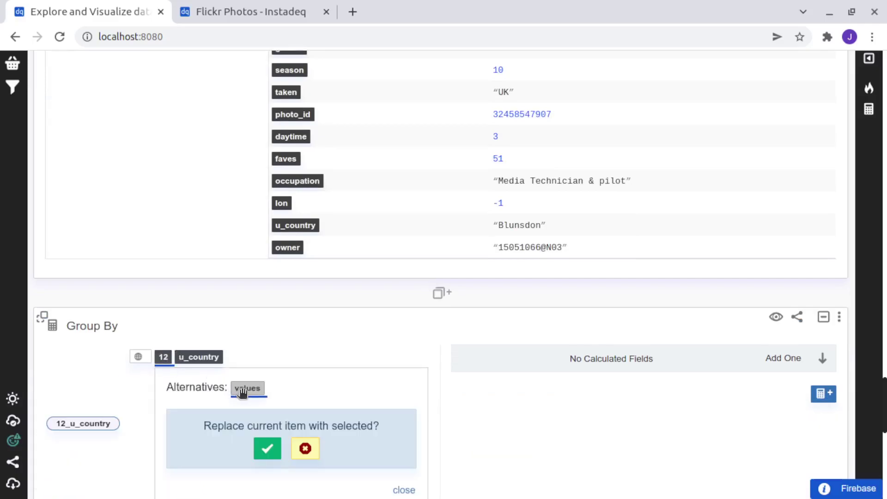
{"action": "left_click", "coordinate": [267, 448]}
{"action": "scroll", "coordinate": [96, 368], "scroll_direction": "down", "scroll_amount": 5}
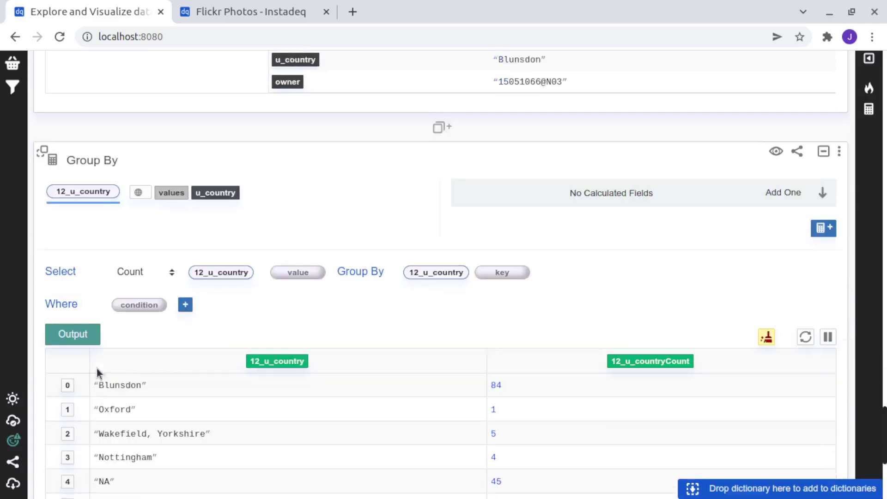
{"action": "scroll", "coordinate": [162, 342], "scroll_direction": "down", "scroll_amount": 2}
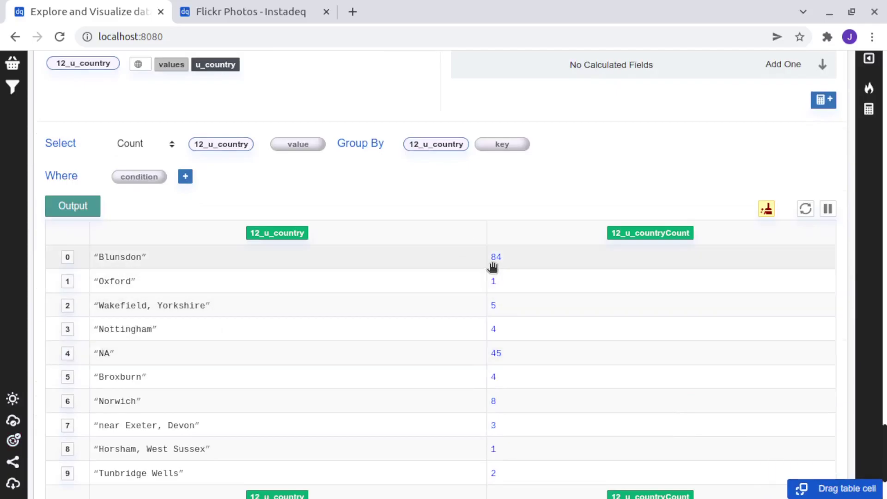
{"action": "scroll", "coordinate": [601, 221], "scroll_direction": "down", "scroll_amount": 2}
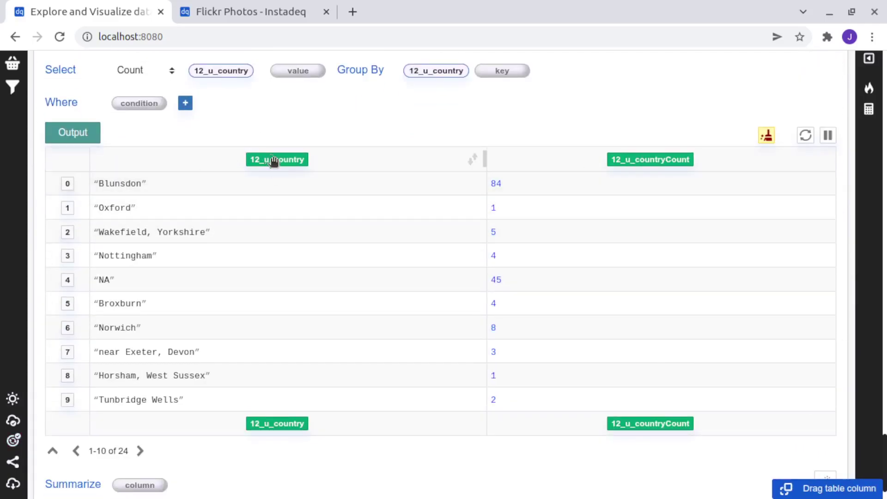
{"action": "scroll", "coordinate": [300, 171], "scroll_direction": "up", "scroll_amount": 5}
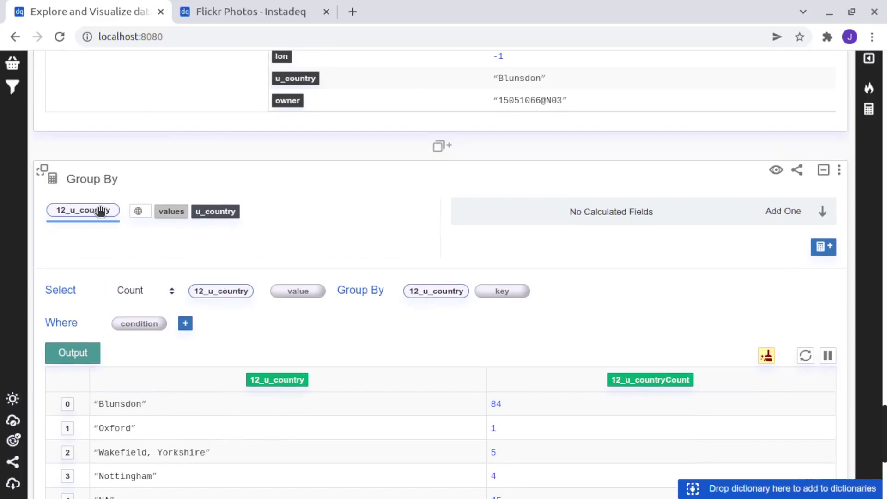
Step: Rename the 12_u_country field to country
{"action": "mouse_move", "coordinate": [101, 210]}
{"action": "left_click", "coordinate": [147, 216]}
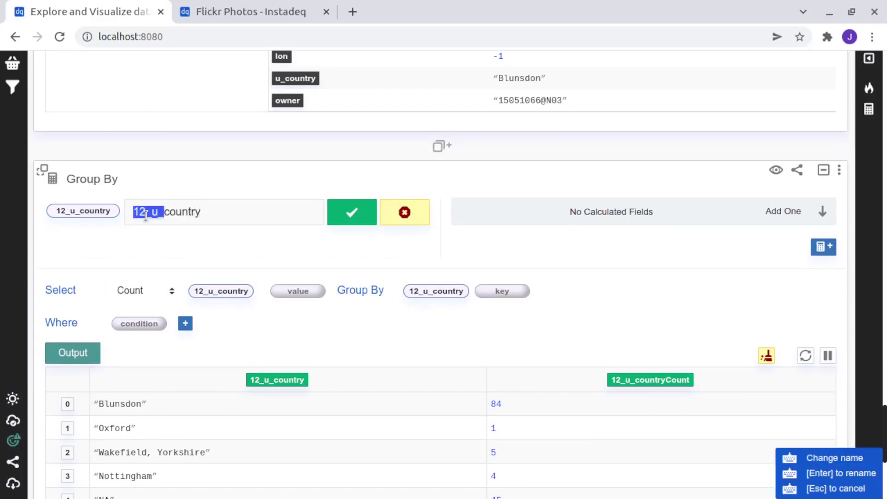
{"action": "key", "text": "Return"}
{"action": "scroll", "coordinate": [473, 359], "scroll_direction": "down", "scroll_amount": 6}
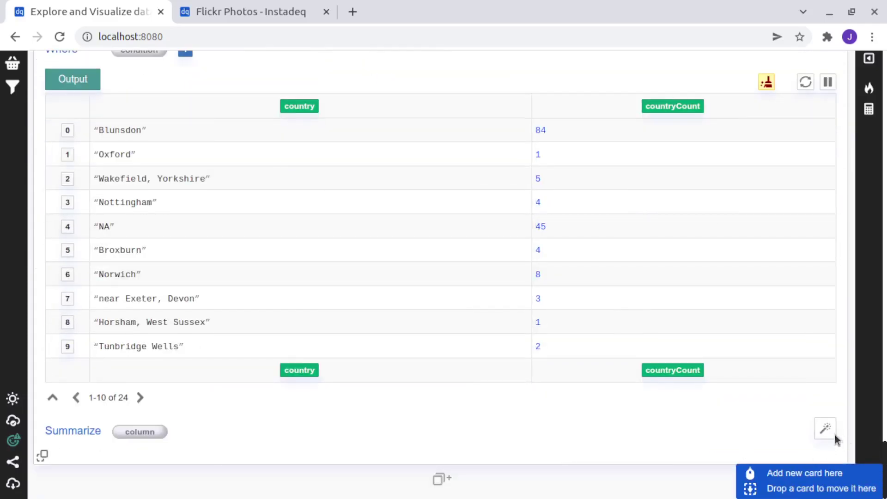
Step: Add the suggested pie chart of countryCount by country
{"action": "left_click", "coordinate": [825, 429]}
{"action": "scroll", "coordinate": [527, 406], "scroll_direction": "down", "scroll_amount": 3}
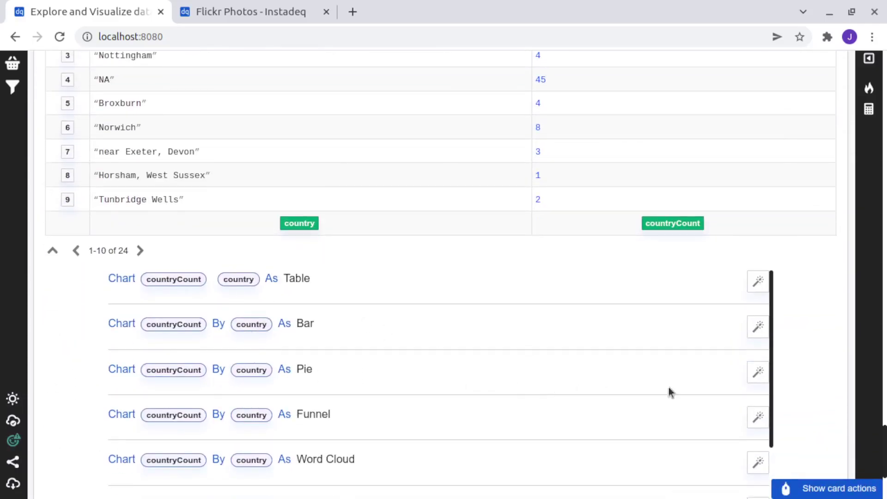
{"action": "left_click", "coordinate": [757, 373]}
{"action": "scroll", "coordinate": [531, 358], "scroll_direction": "down", "scroll_amount": 8}
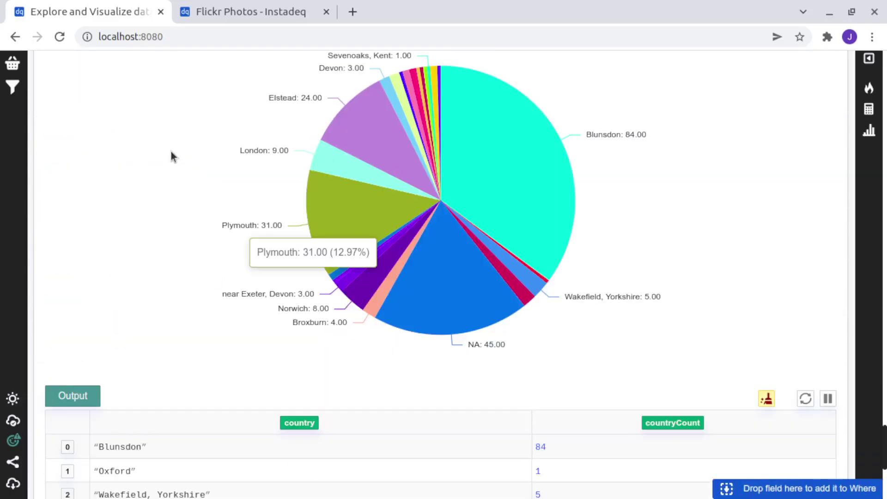
{"action": "scroll", "coordinate": [485, 252], "scroll_direction": "up", "scroll_amount": 2}
{"action": "scroll", "coordinate": [725, 301], "scroll_direction": "up", "scroll_amount": 2}
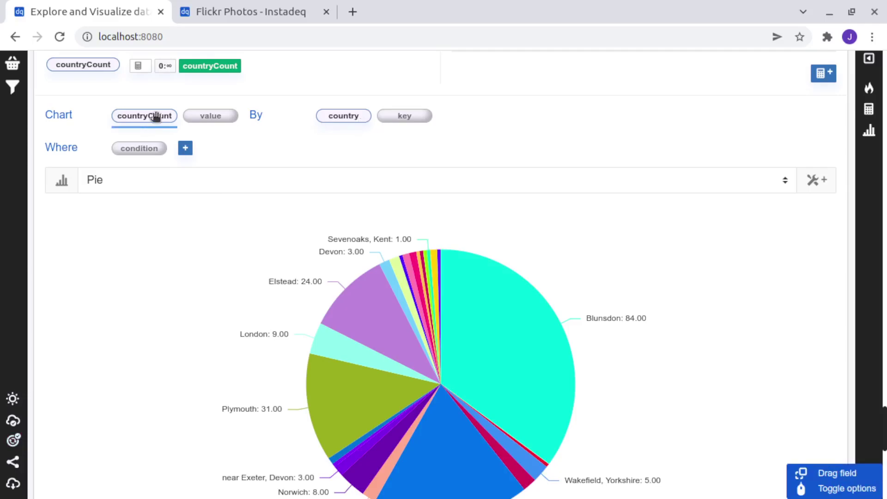
{"action": "scroll", "coordinate": [213, 383], "scroll_direction": "down", "scroll_amount": 4}
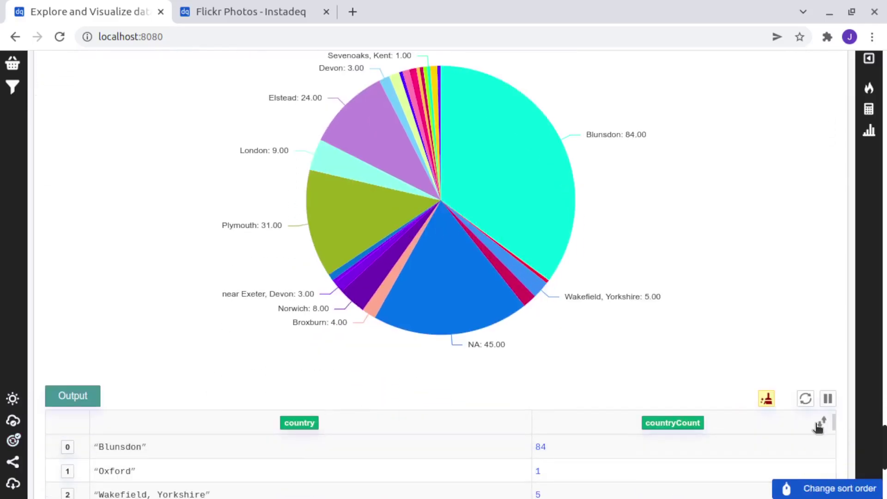
Step: Sort the countryCount column descending so Blunsdon (84) comes first
{"action": "left_click", "coordinate": [821, 423]}
{"action": "left_click", "coordinate": [820, 424]}
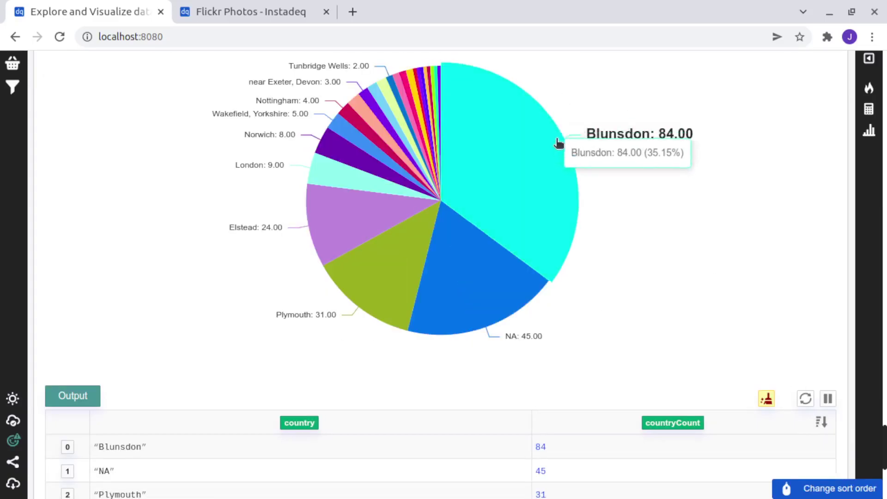
{"action": "scroll", "coordinate": [556, 145], "scroll_direction": "up", "scroll_amount": 5}
Step: Turn the pie into a donut by setting Inner Radius to 49
{"action": "left_click", "coordinate": [820, 216]}
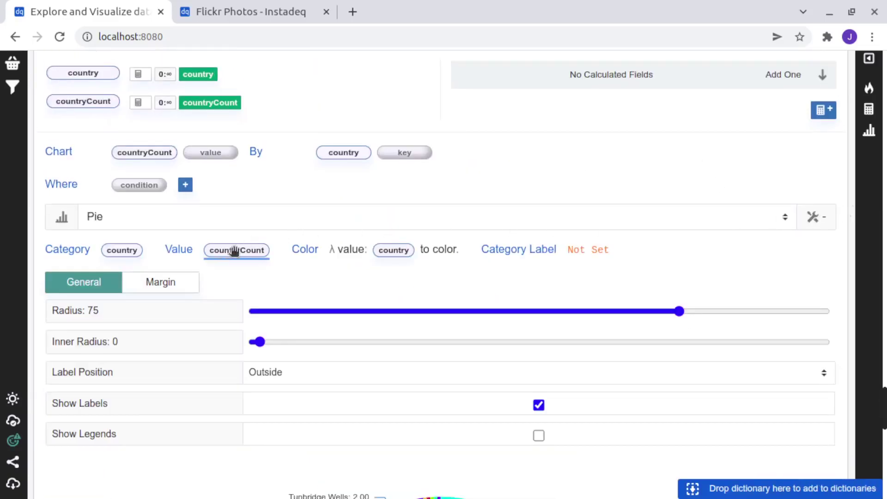
{"action": "scroll", "coordinate": [220, 337], "scroll_direction": "down", "scroll_amount": 4}
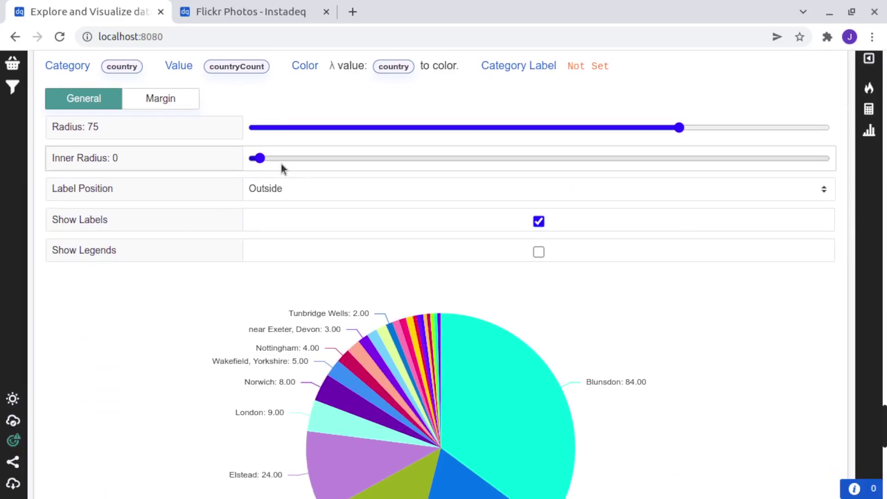
{"action": "left_click_drag", "start_coordinate": [281, 163], "coordinate": [531, 168]}
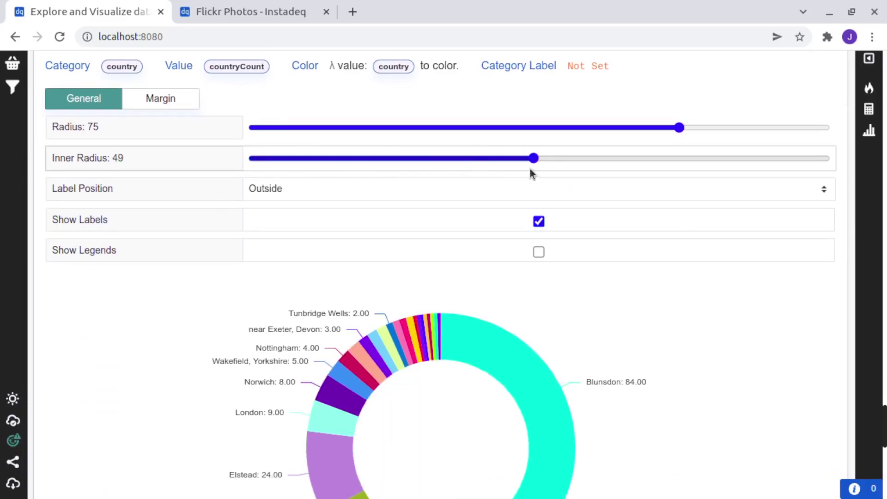
{"action": "scroll", "coordinate": [249, 295], "scroll_direction": "down", "scroll_amount": 1}
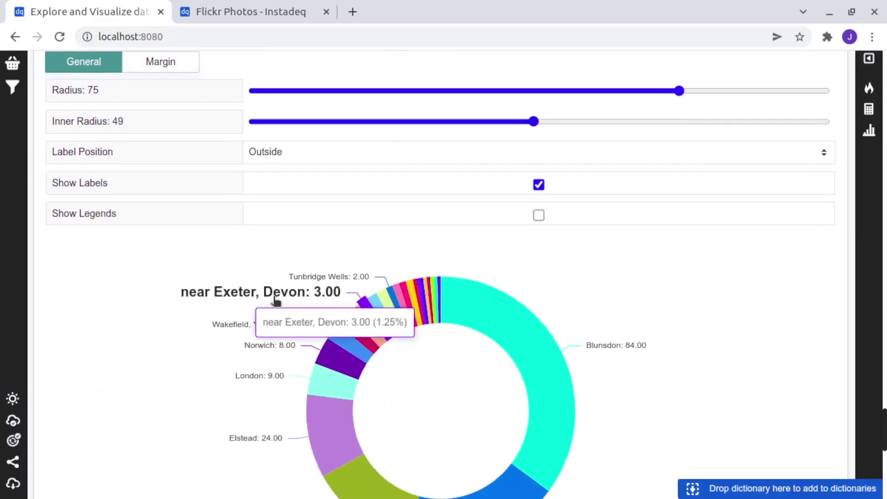
{"action": "scroll", "coordinate": [222, 199], "scroll_direction": "up", "scroll_amount": 4}
Step: Switch the chart type from donut to Bar
{"action": "left_click", "coordinate": [175, 181]}
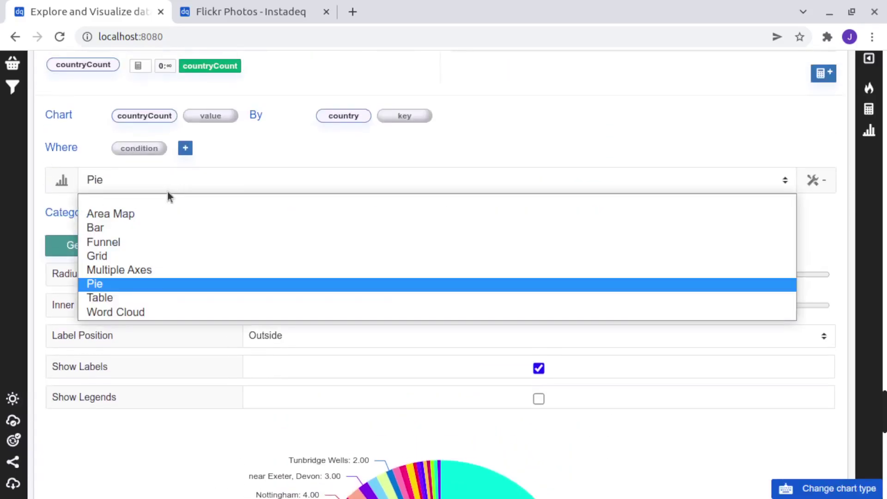
{"action": "left_click", "coordinate": [150, 228]}
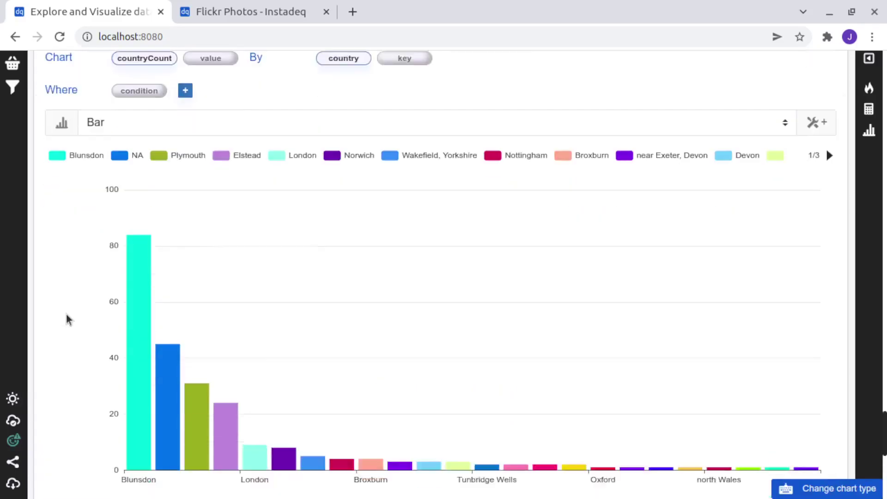
{"action": "scroll", "coordinate": [68, 319], "scroll_direction": "down", "scroll_amount": 4}
{"action": "scroll", "coordinate": [123, 179], "scroll_direction": "up", "scroll_amount": 2}
{"action": "scroll", "coordinate": [90, 308], "scroll_direction": "up", "scroll_amount": 3}
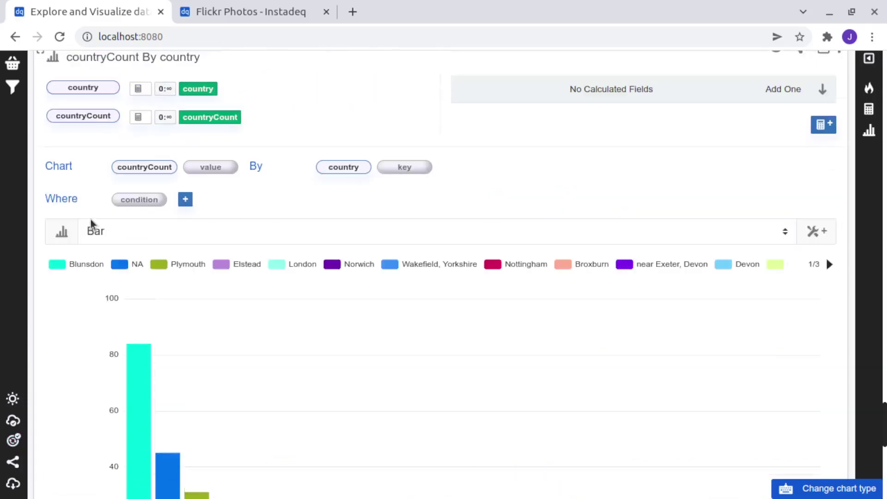
Step: Check the Flickr Photos dashboard, then return to the Explore page
{"action": "left_click", "coordinate": [220, 18]}
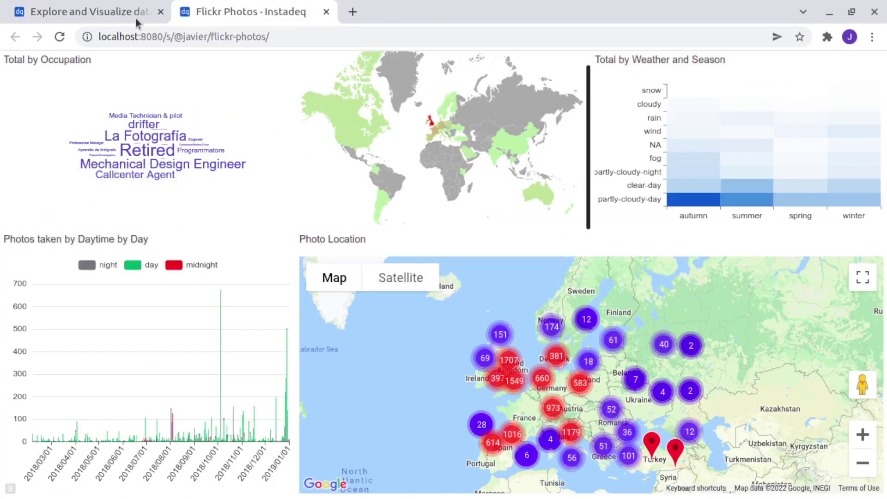
{"action": "left_click", "coordinate": [95, 20]}
{"action": "left_click_drag", "start_coordinate": [232, 145], "coordinate": [268, 220]}
Step: Tick Require Authentication on the Firebase card
{"action": "scroll", "coordinate": [268, 220], "scroll_direction": "up", "scroll_amount": 10}
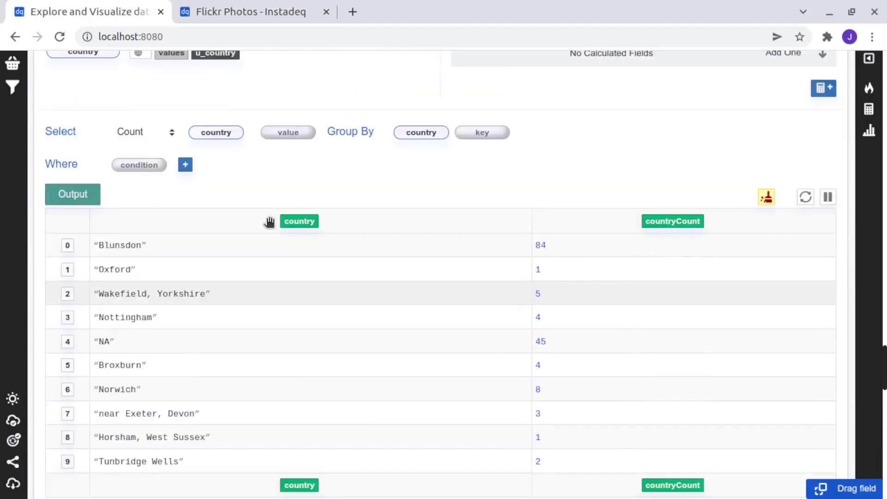
{"action": "scroll", "coordinate": [269, 221], "scroll_direction": "up", "scroll_amount": 6}
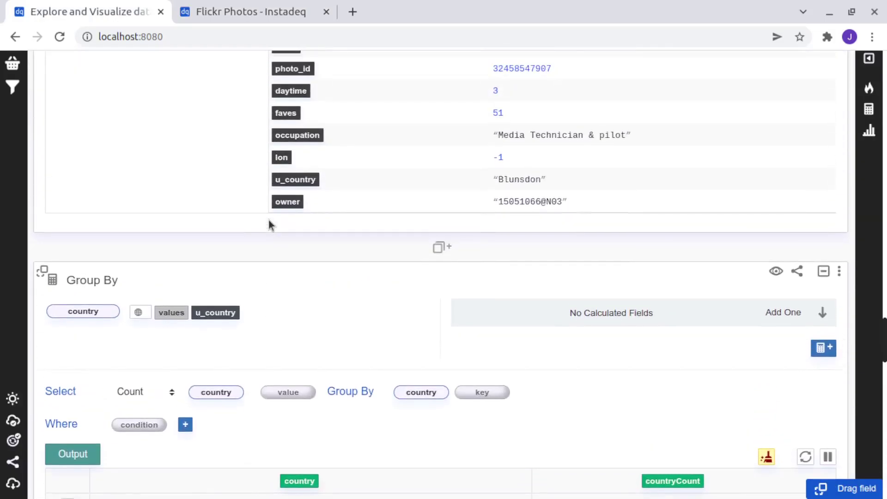
{"action": "scroll", "coordinate": [269, 222], "scroll_direction": "up", "scroll_amount": 2}
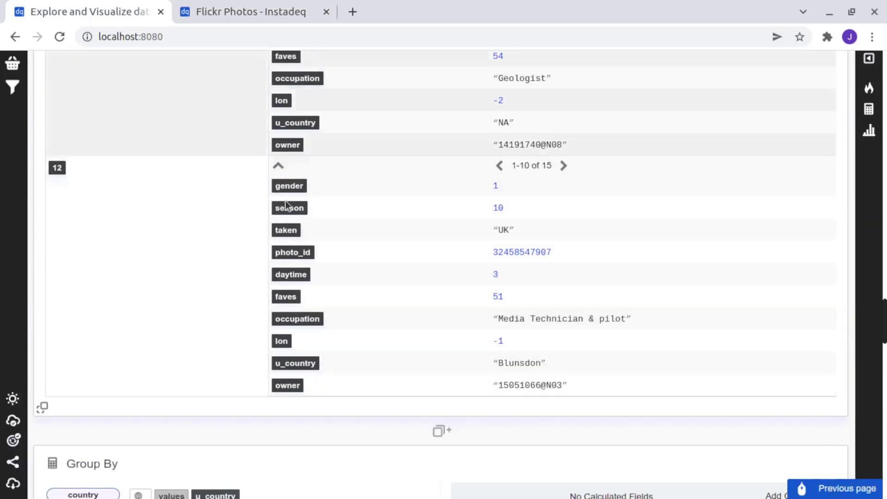
{"action": "scroll", "coordinate": [398, 279], "scroll_direction": "up", "scroll_amount": 8}
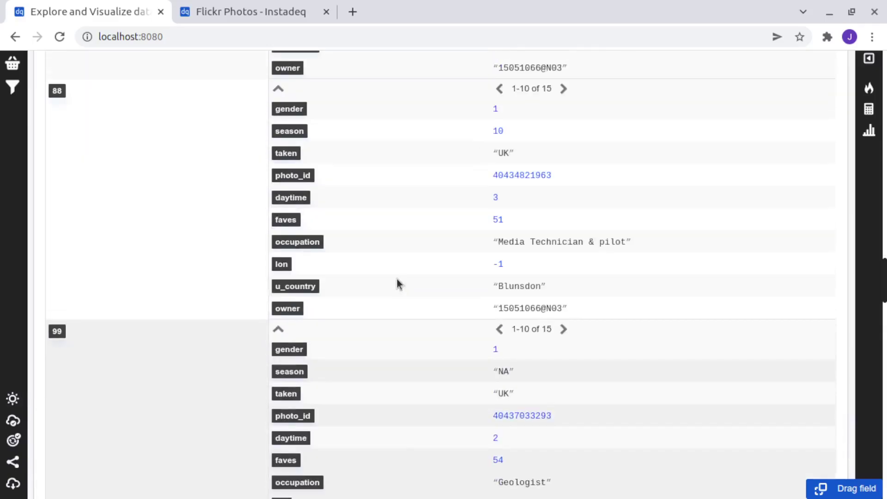
{"action": "scroll", "coordinate": [397, 279], "scroll_direction": "up", "scroll_amount": 20}
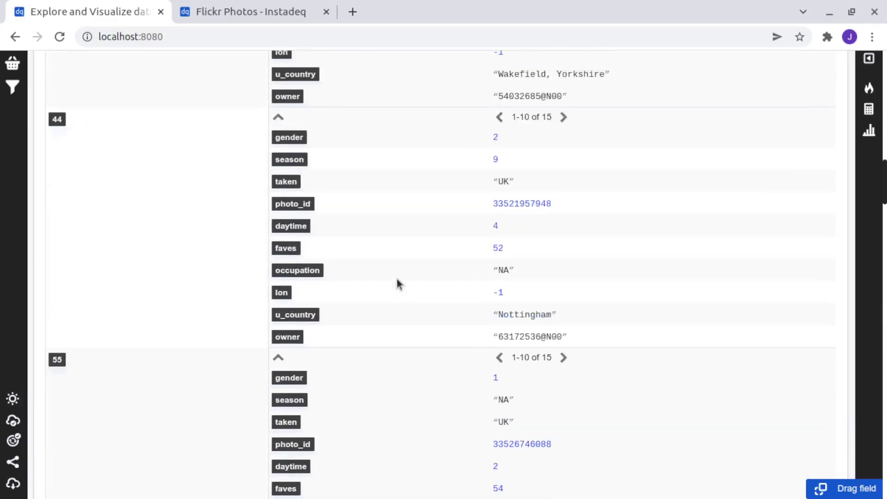
{"action": "scroll", "coordinate": [398, 279], "scroll_direction": "up", "scroll_amount": 15}
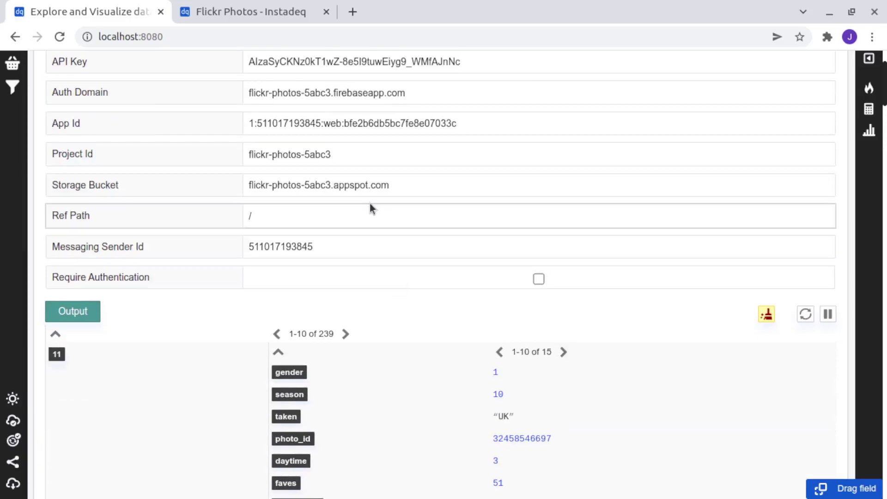
{"action": "left_click", "coordinate": [539, 279]}
{"action": "scroll", "coordinate": [172, 339], "scroll_direction": "down", "scroll_amount": 2}
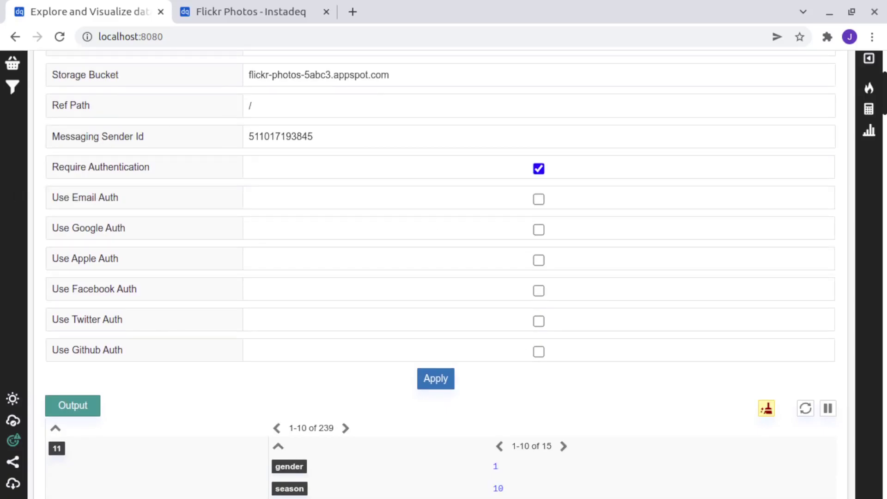
Step: Switch between Instadeq and the Firebase console, ending on the Firebase console
{"action": "key", "text": "alt+Tab"}
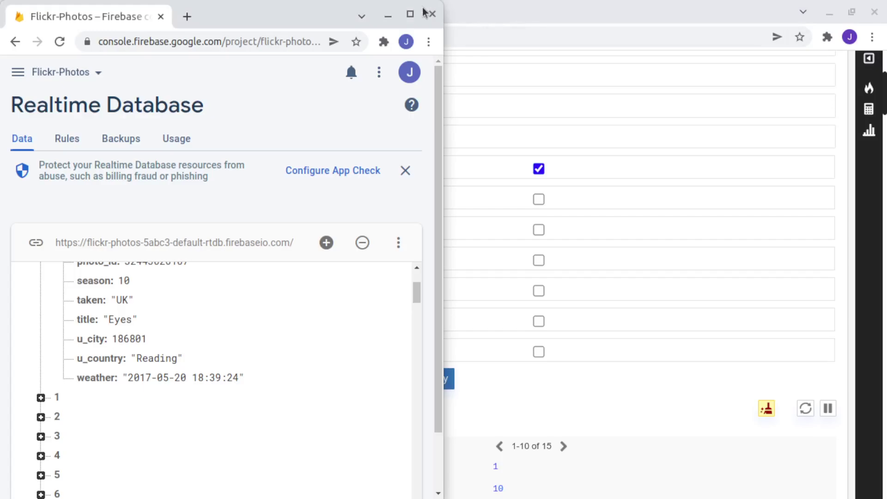
{"action": "key", "text": "alt+Tab"}
{"action": "scroll", "coordinate": [303, 203], "scroll_direction": "up", "scroll_amount": 5}
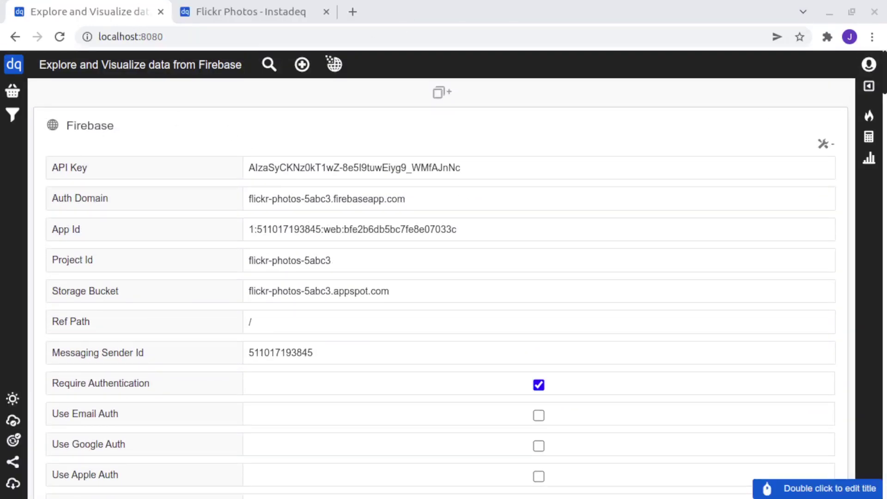
{"action": "key", "text": "alt+Tab"}
Step: Maximize the Firebase console, view the Rules, then open Project settings' Users and permissions
{"action": "left_click_drag", "start_coordinate": [594, 10], "coordinate": [554, 0]}
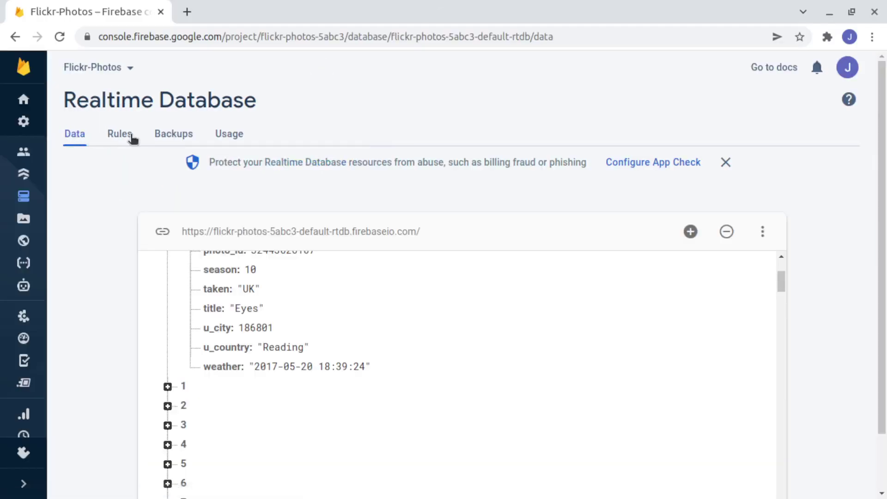
{"action": "left_click", "coordinate": [121, 134]}
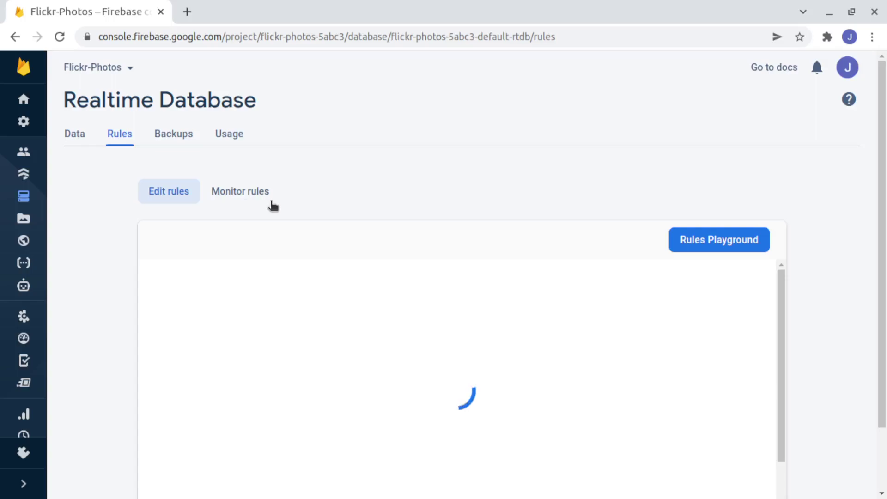
{"action": "left_click", "coordinate": [28, 122]}
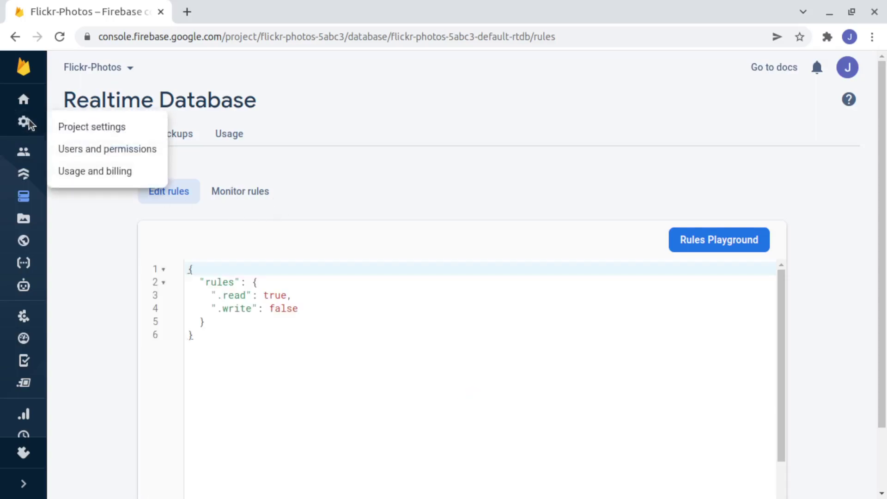
{"action": "left_click", "coordinate": [91, 149]}
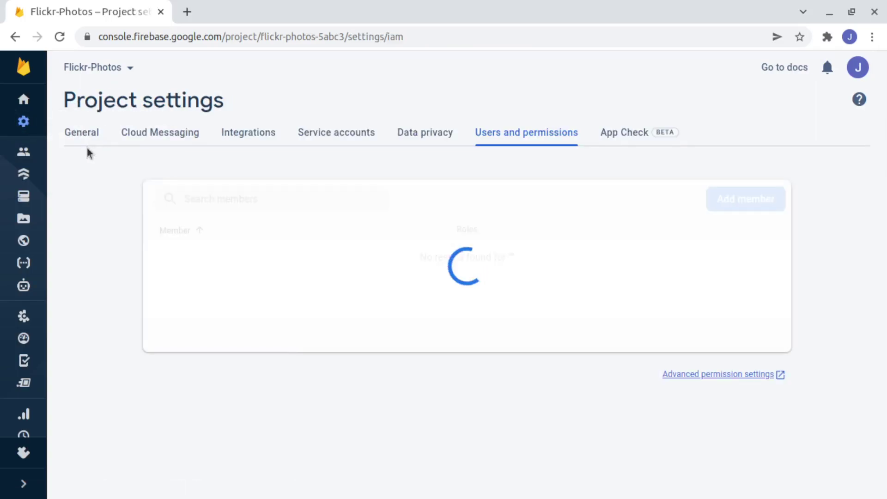